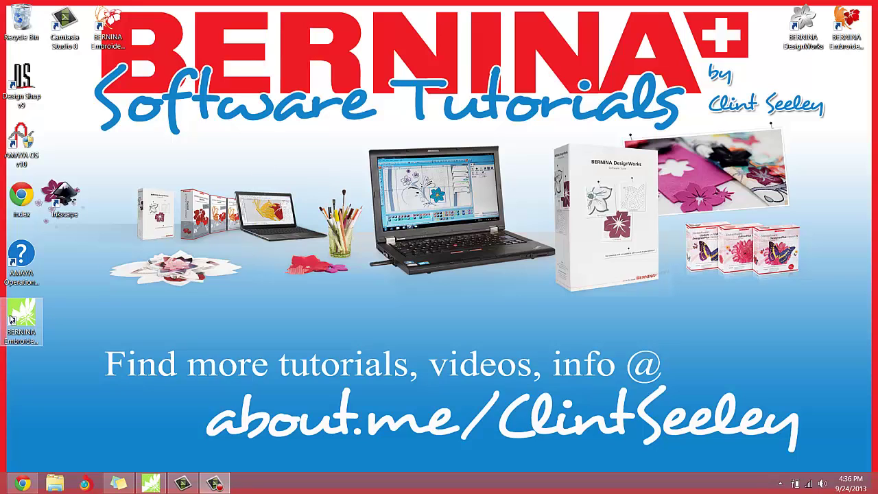
Drag the BERNINA Embroidery Software 7 shortcut to the top right beside the DesignWorks icons
click(22, 319)
drag(23, 319, 817, 180)
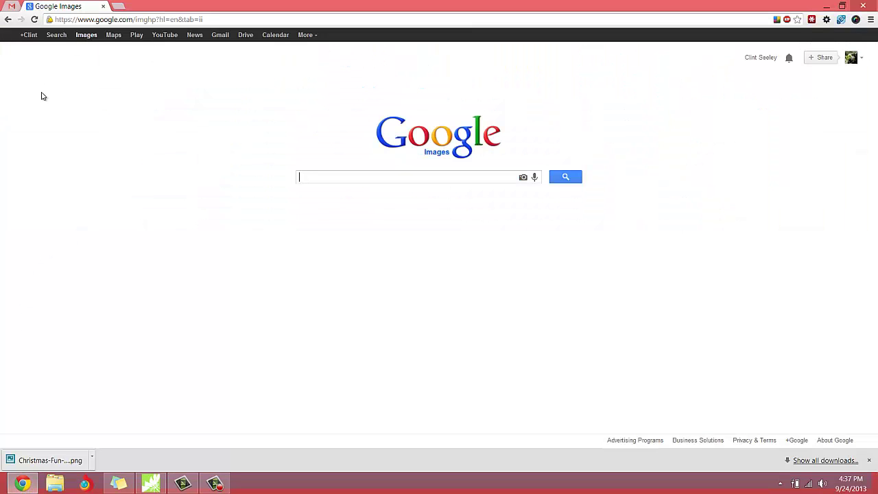
Back on Google Images with the downloads bar closed, search for 'christmas coloring pages'
click(58, 36)
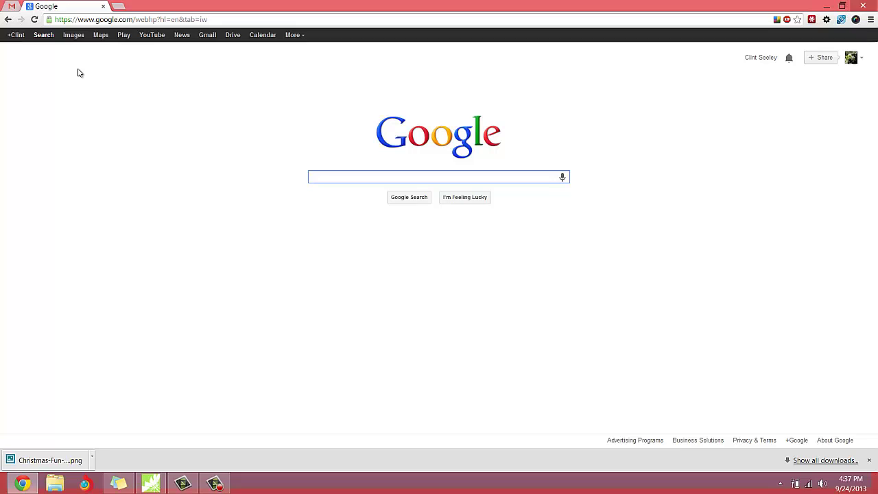
click(72, 37)
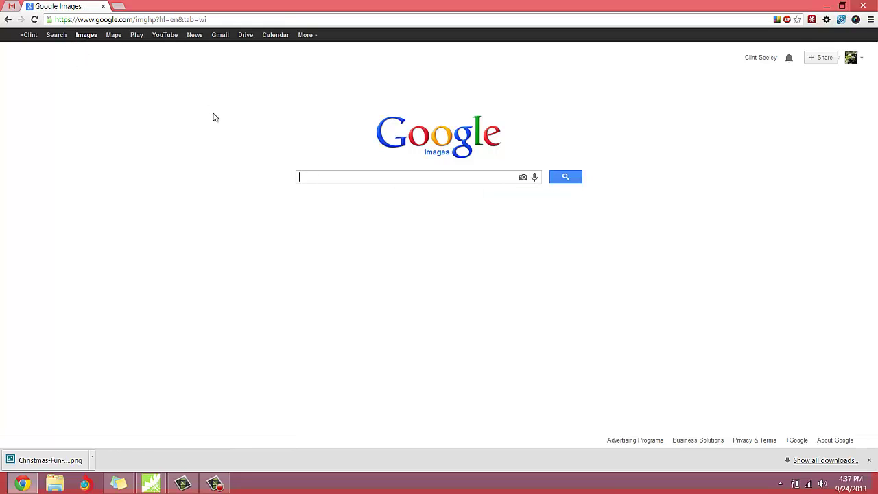
click(868, 462)
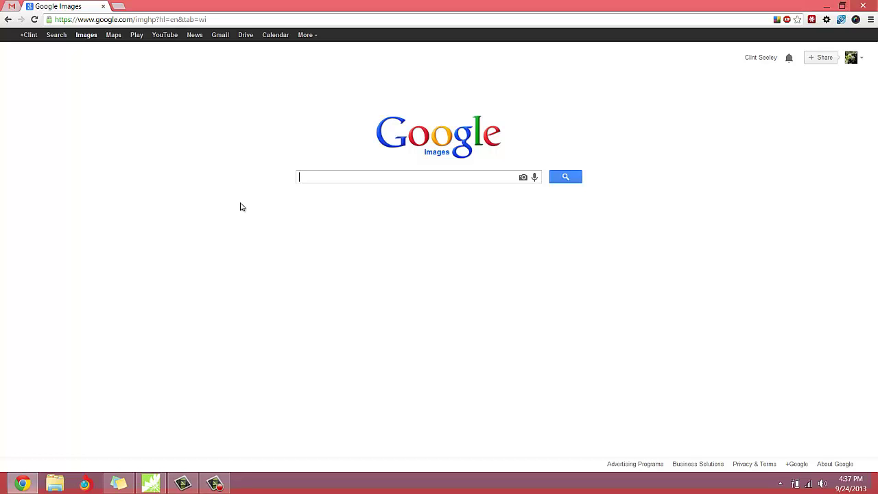
text(christma)
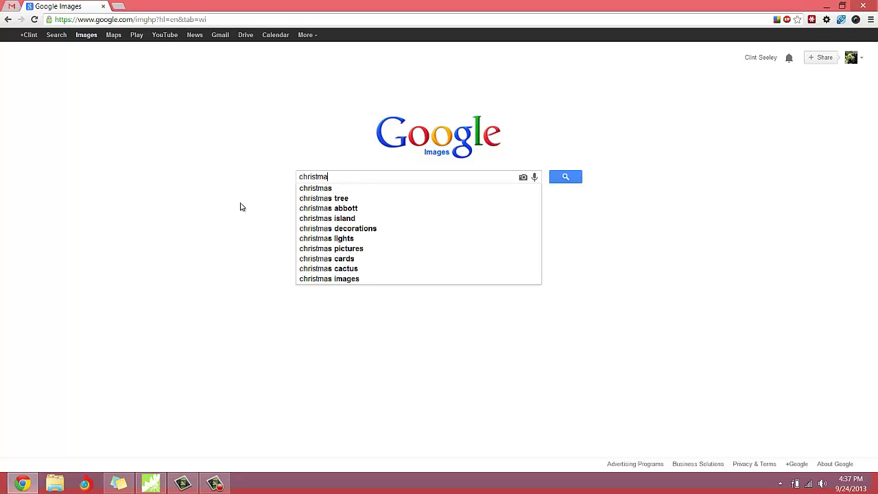
text(s c)
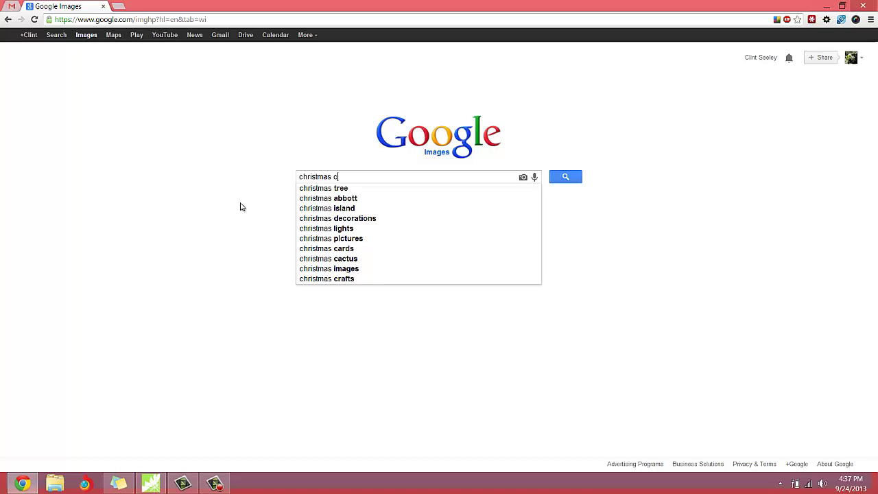
text(olori)
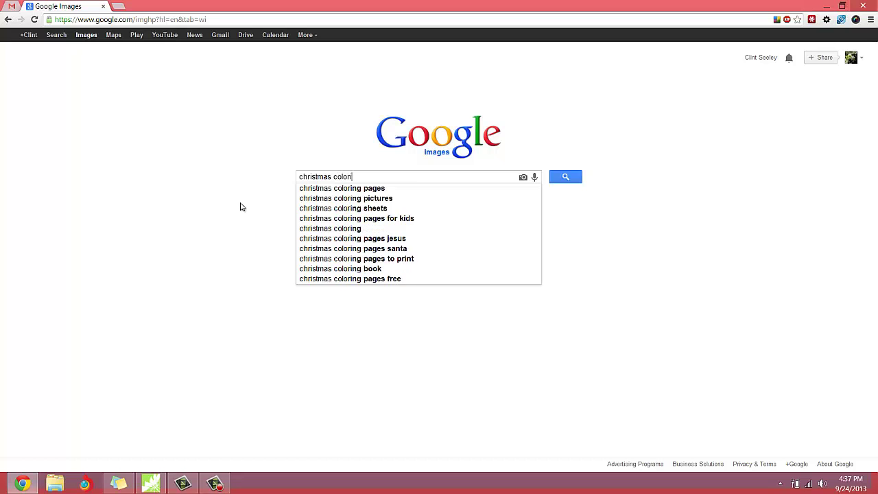
text(ng pages)
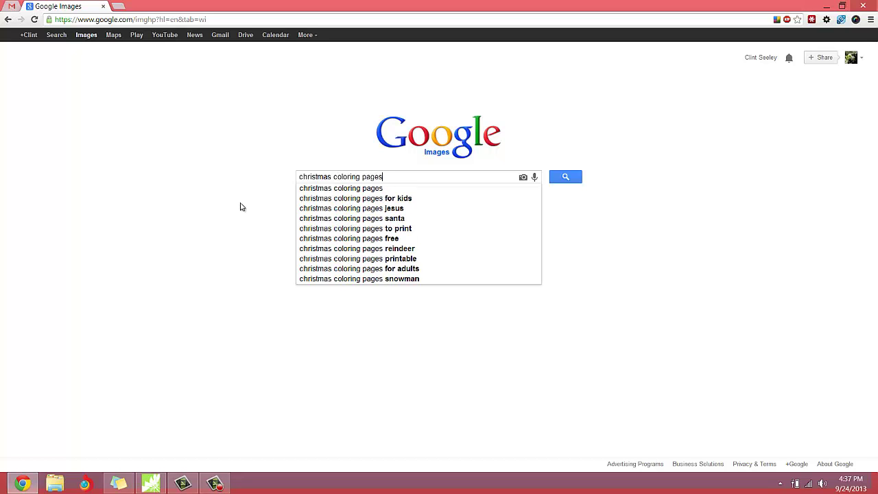
key(Return)
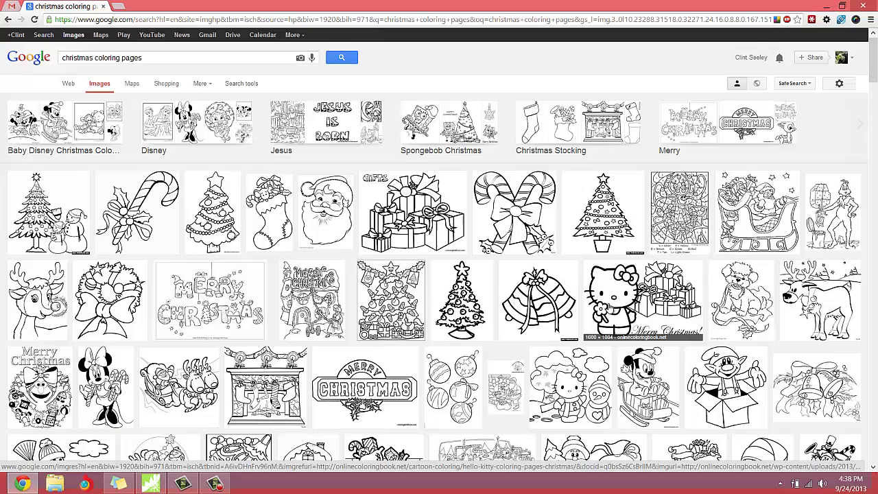
Restrict the image results by size to Larger than 1024×768
scroll(605, 309, down, 2)
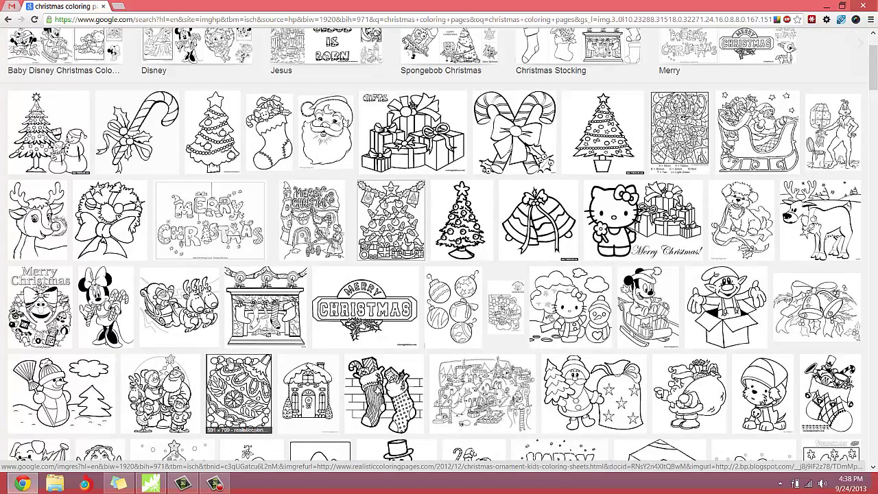
scroll(247, 388, up, 2)
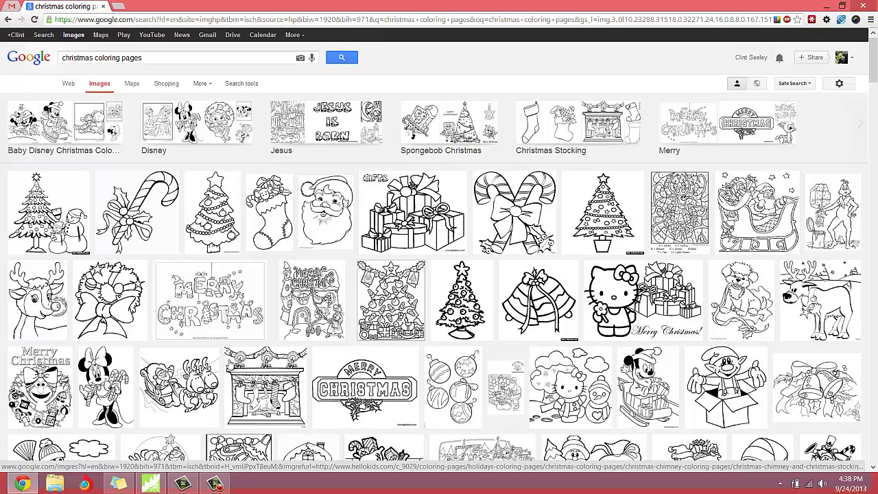
click(242, 85)
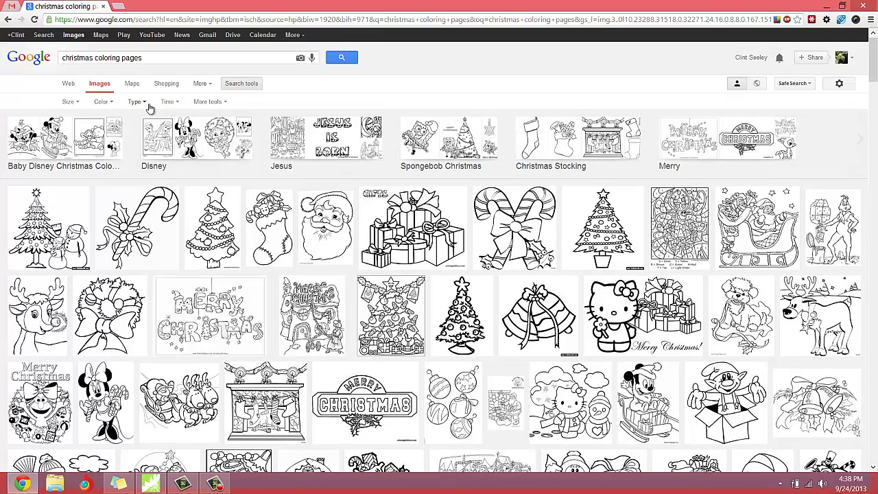
click(209, 104)
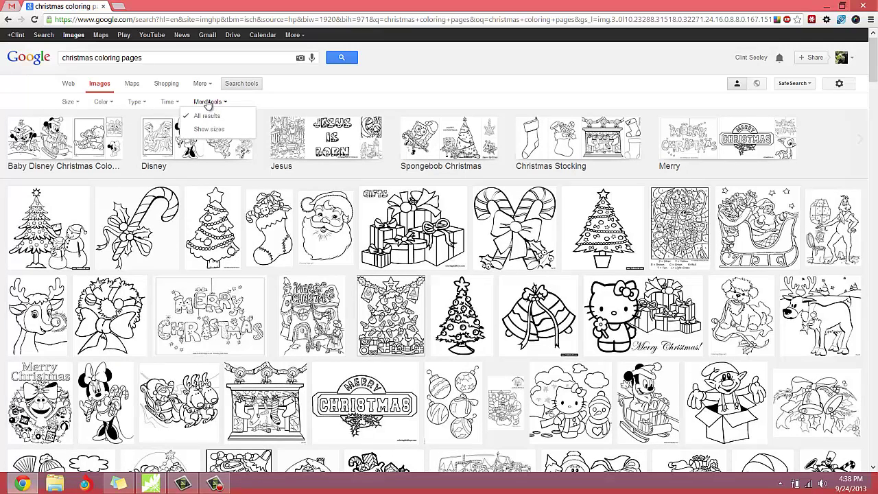
click(207, 103)
click(77, 104)
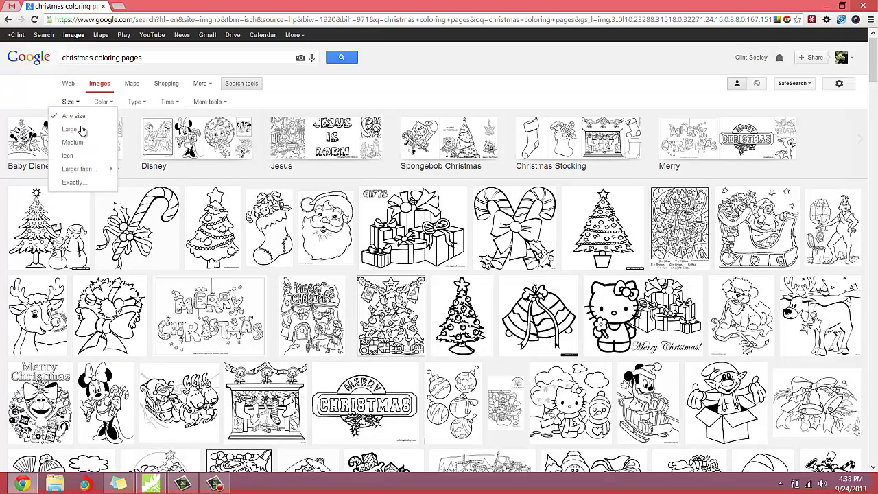
mouse_move(80, 168)
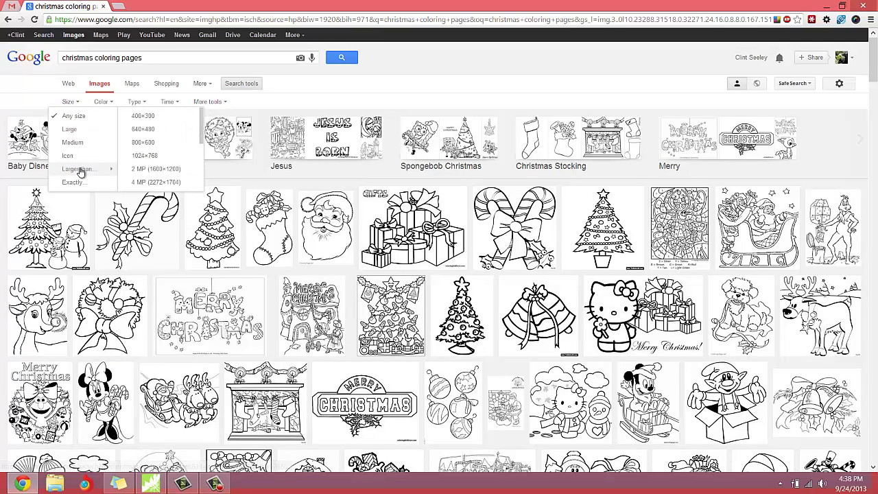
click(147, 156)
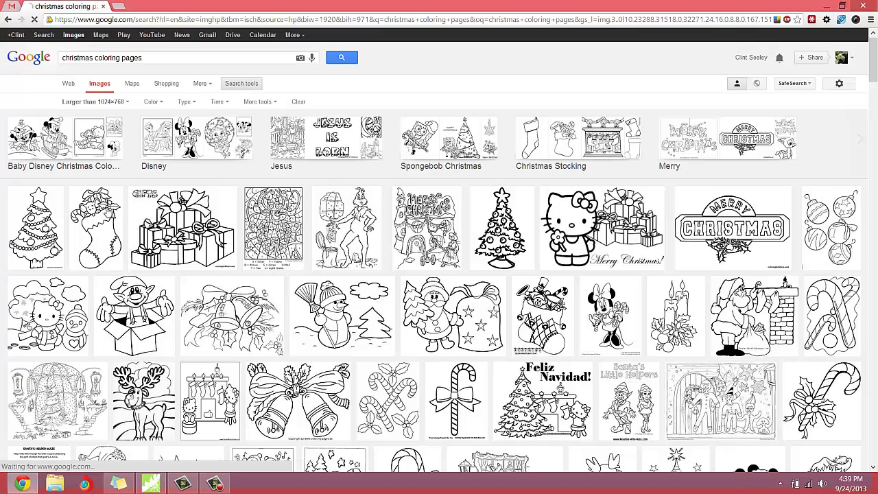
View the stocking-with-mouse coloring page at full original size, then cancel saving a copy
click(106, 211)
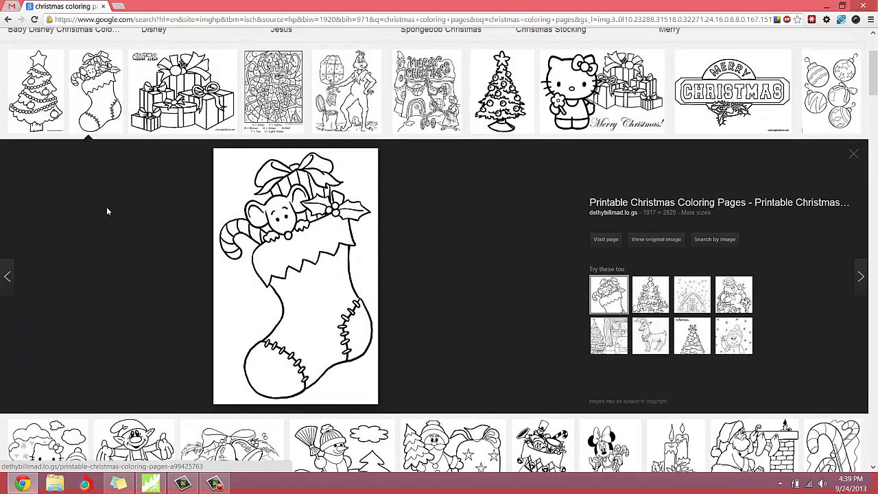
click(647, 244)
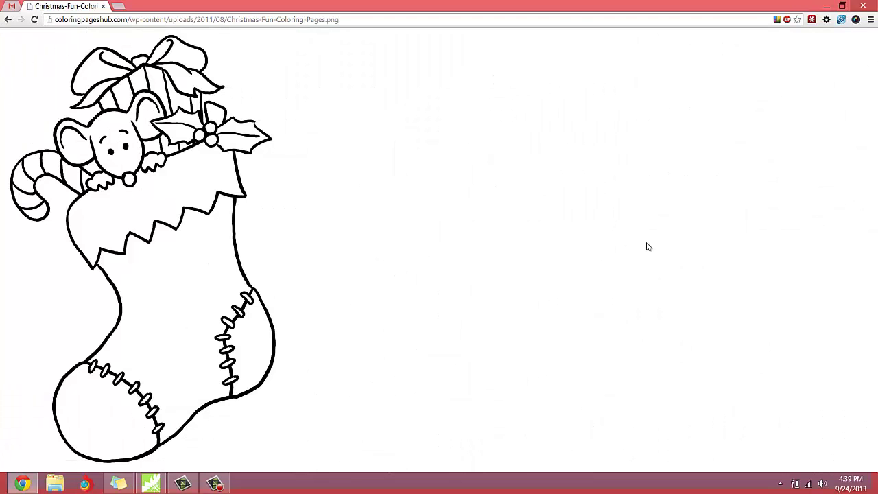
click(206, 249)
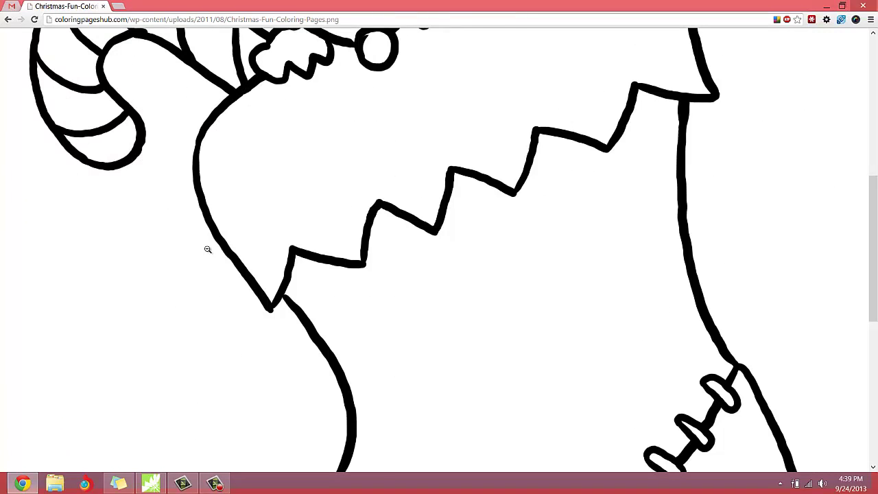
scroll(208, 249, up, 3)
scroll(208, 249, down, 1)
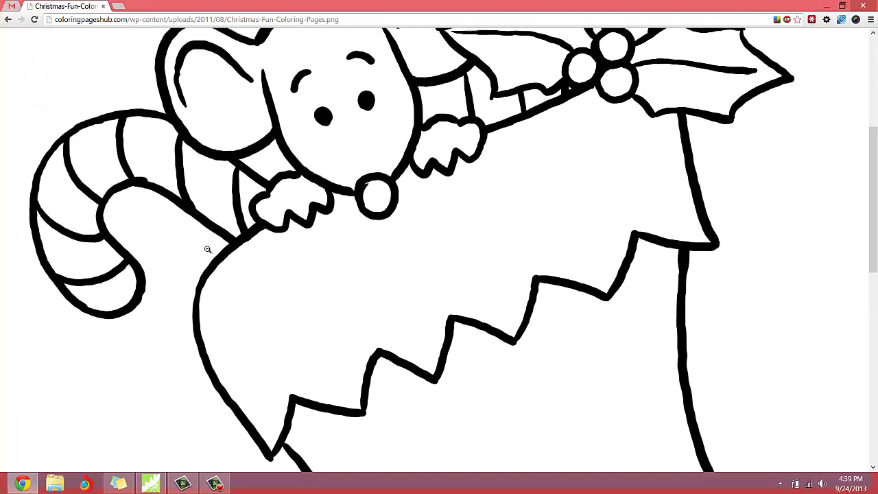
scroll(208, 249, up, 1)
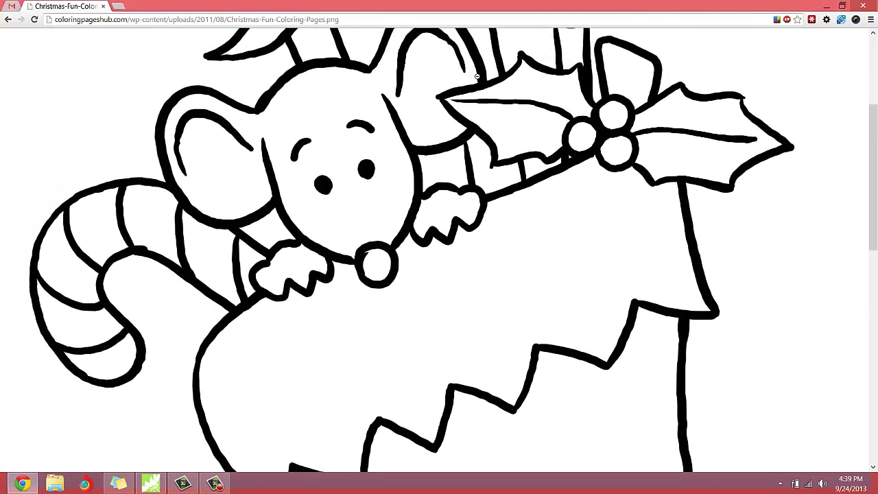
scroll(672, 207, down, 1)
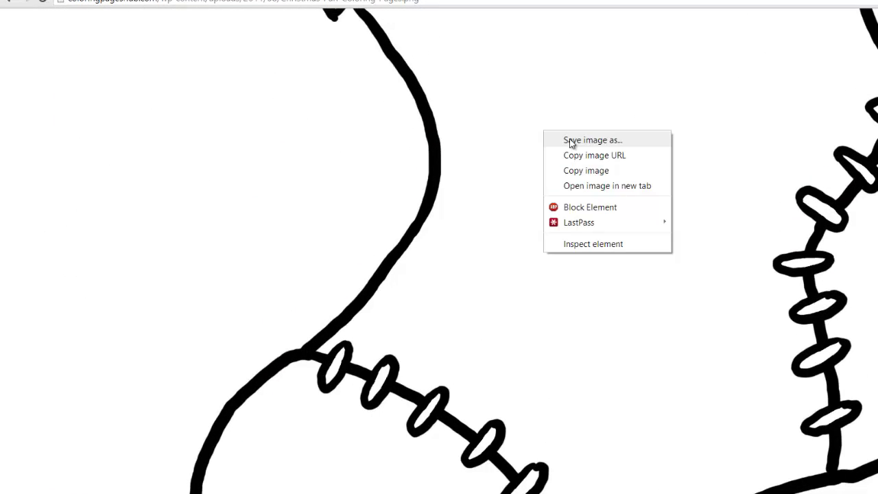
click(571, 141)
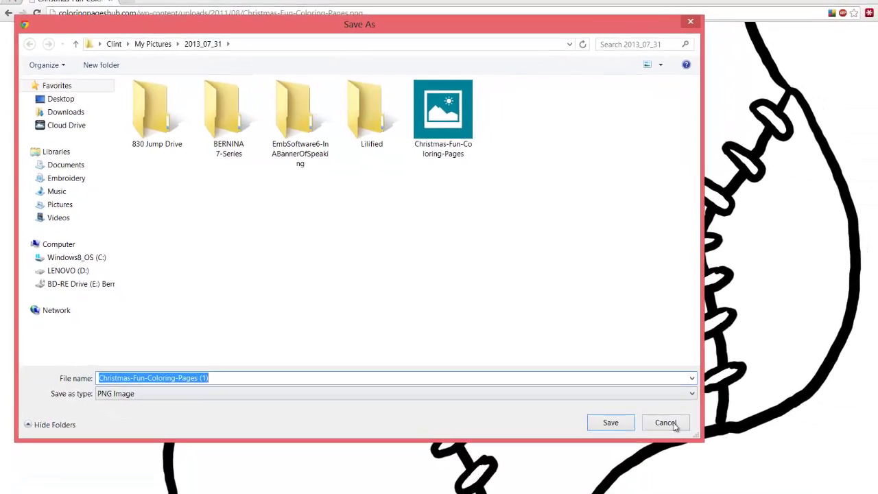
click(667, 424)
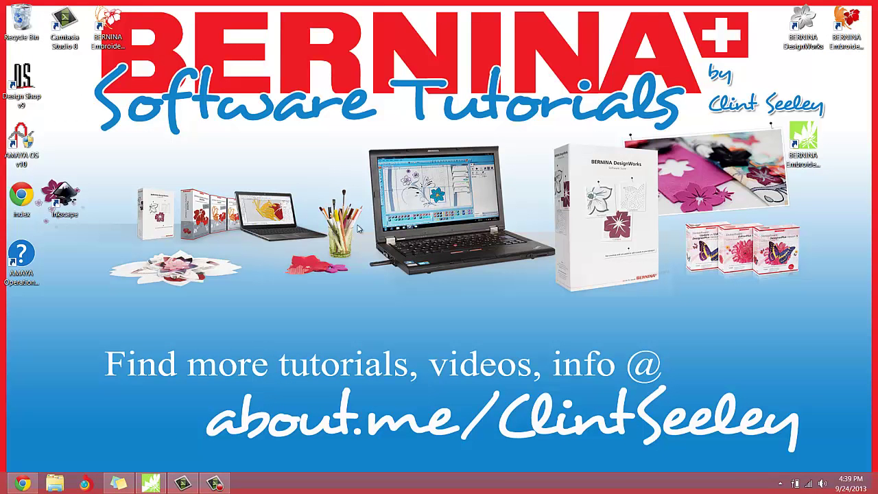
Import Christmas-Fun-Coloring-Pages from the Embroidery library into DesignerPlus, undoing and redoing it
click(153, 485)
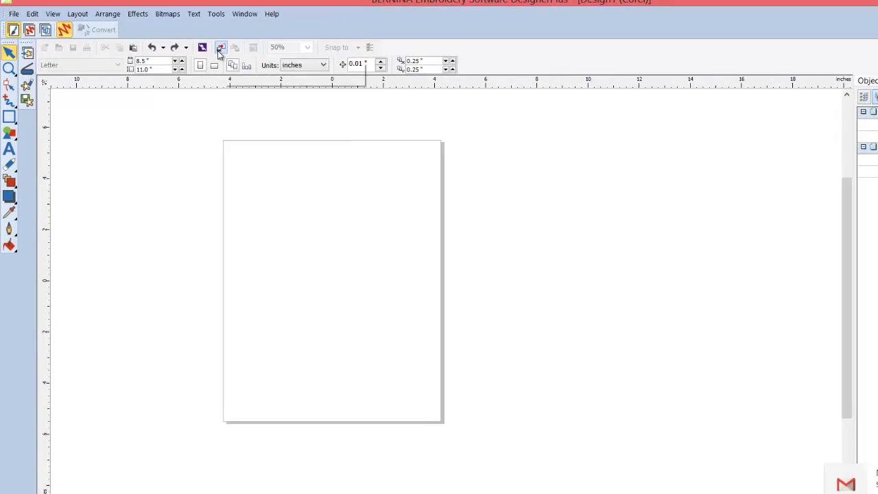
click(248, 47)
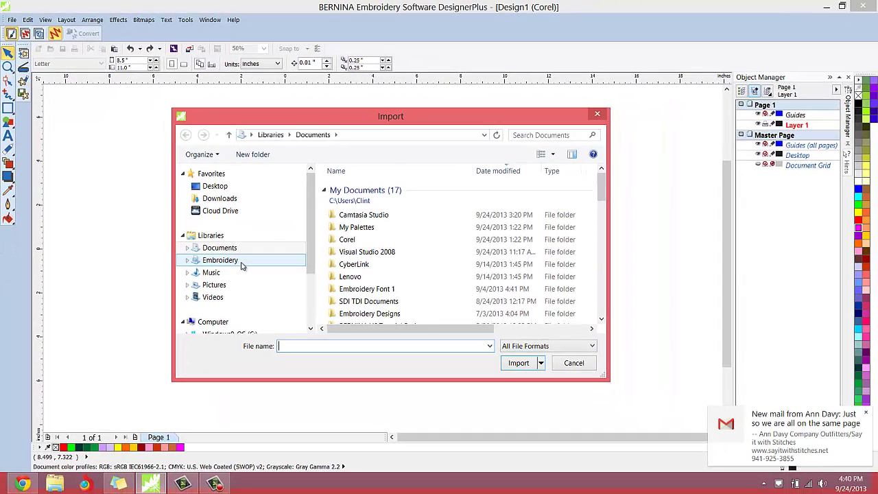
click(226, 260)
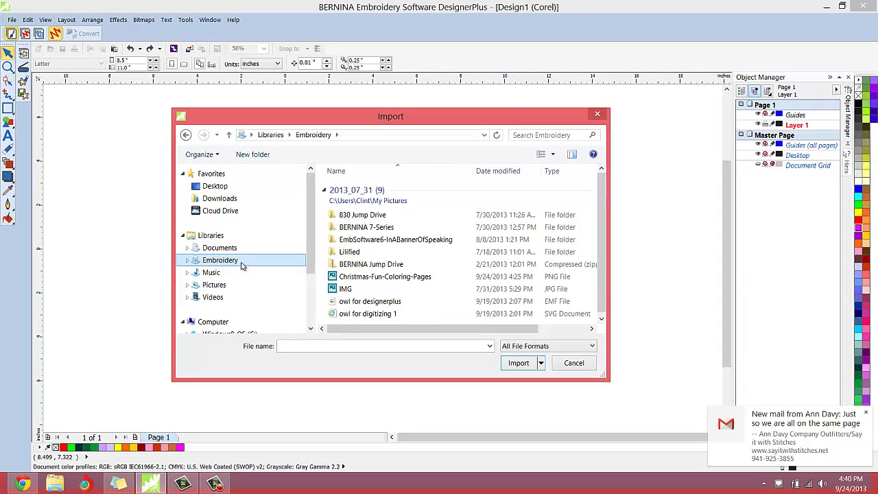
click(351, 278)
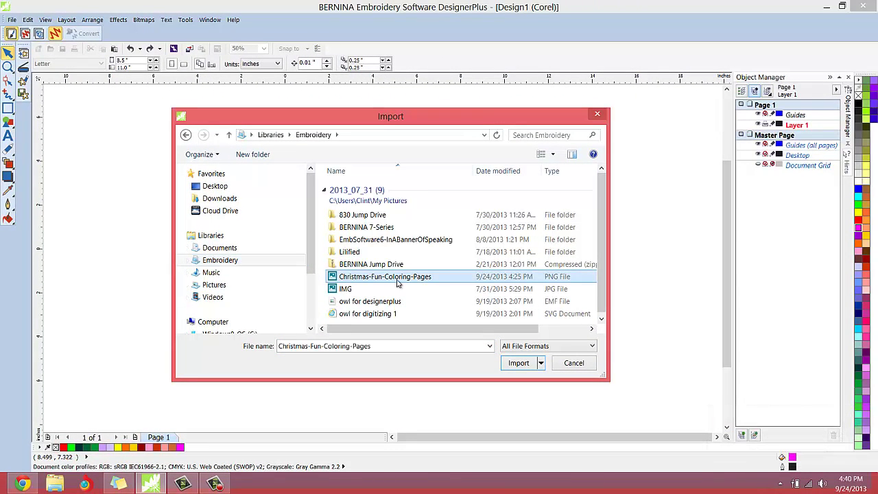
click(518, 363)
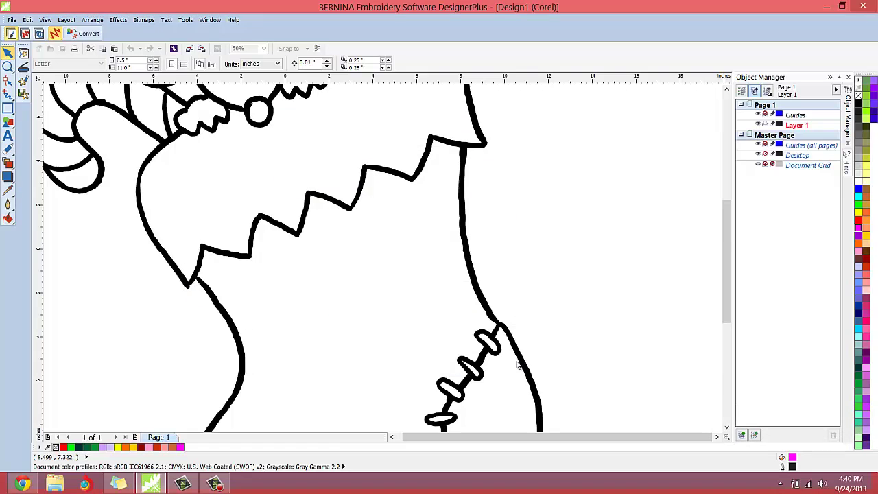
key(ctrl+z)
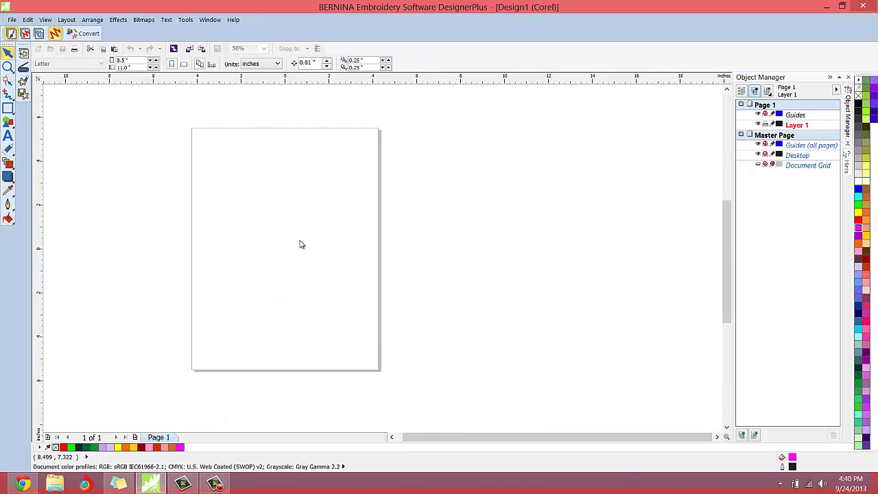
key(ctrl+shift+z)
Quick Trace the stocking bitmap, letting the oversized bitmap be reduced
scroll(299, 244, down, 1)
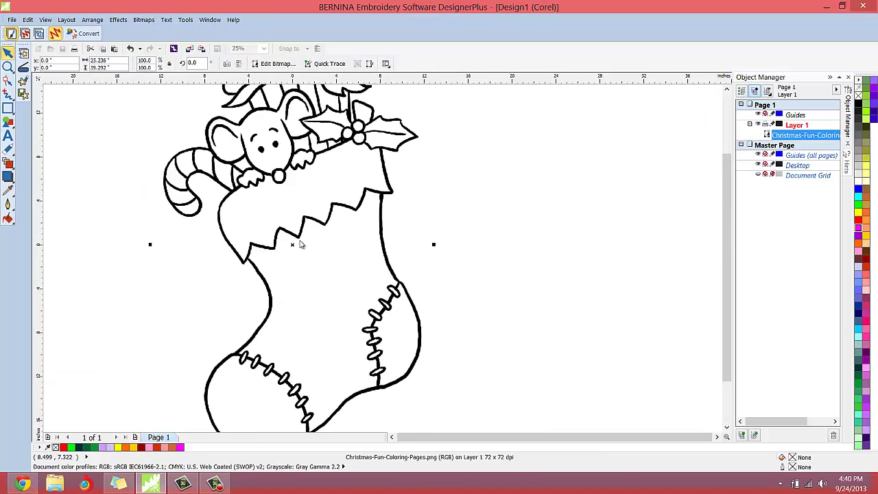
scroll(300, 244, down, 1)
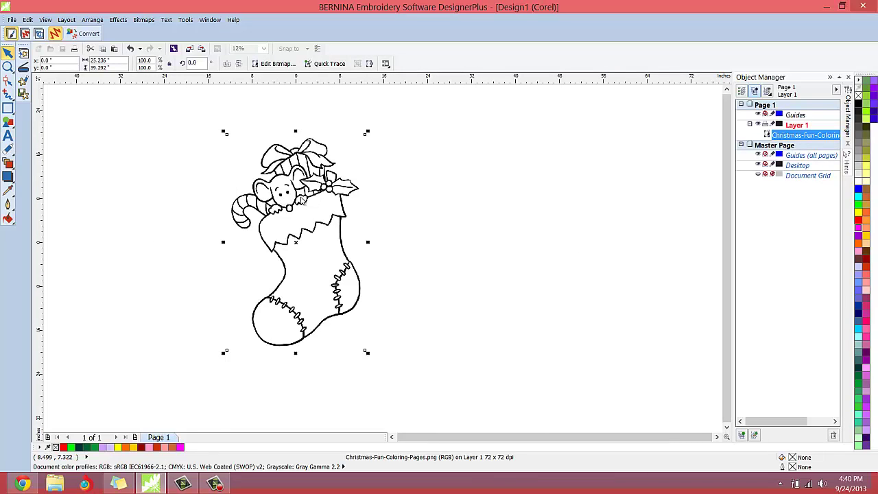
click(321, 69)
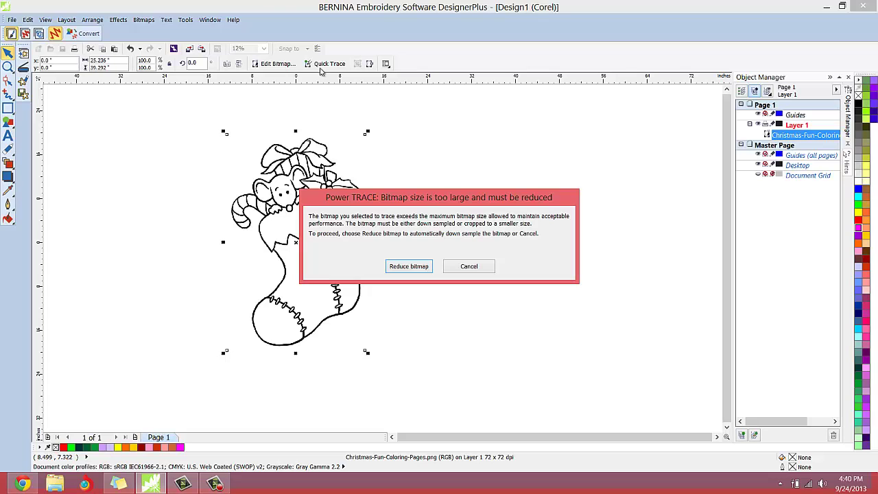
click(417, 266)
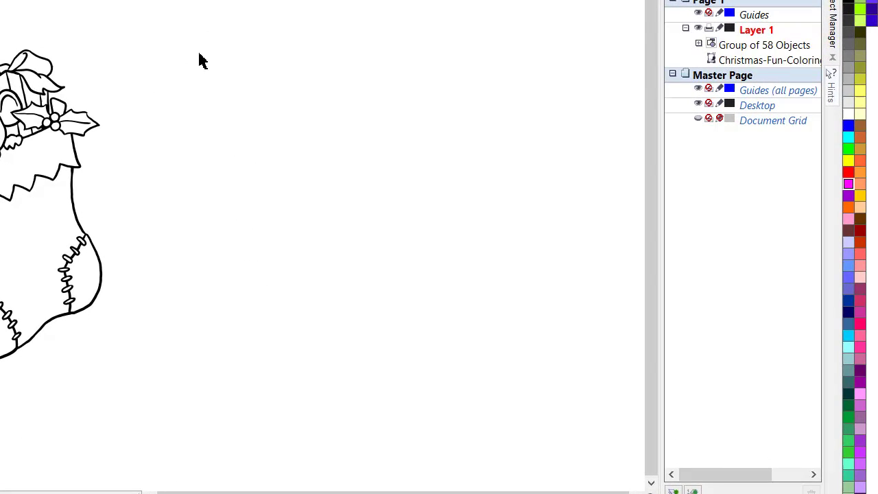
Delete the original bitmap in Object Manager, keeping the 58-object traced group
click(750, 50)
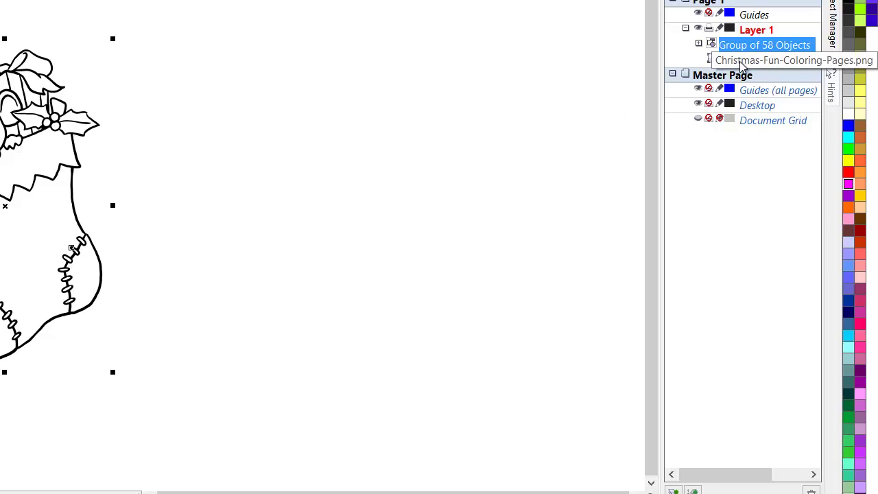
click(743, 60)
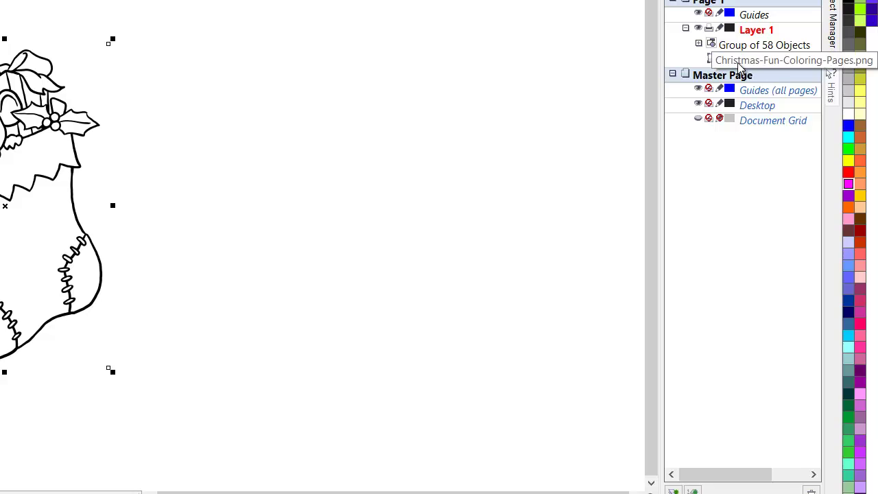
key(Delete)
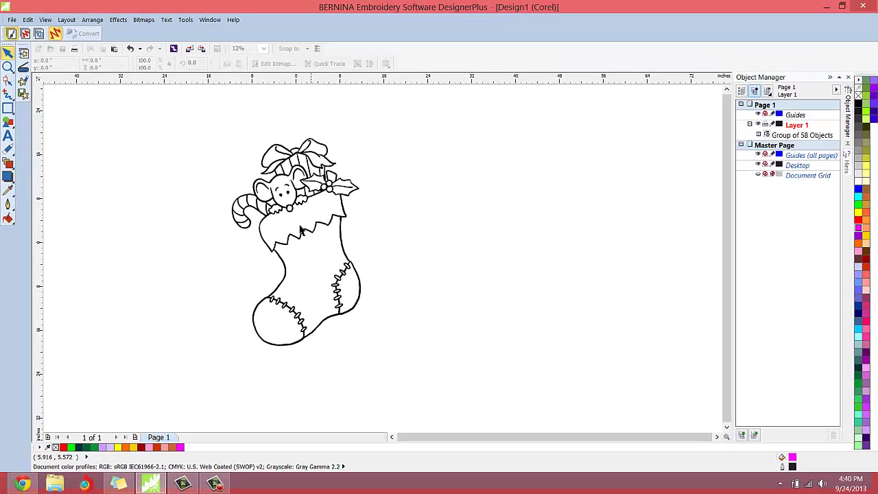
scroll(314, 185, up, 4)
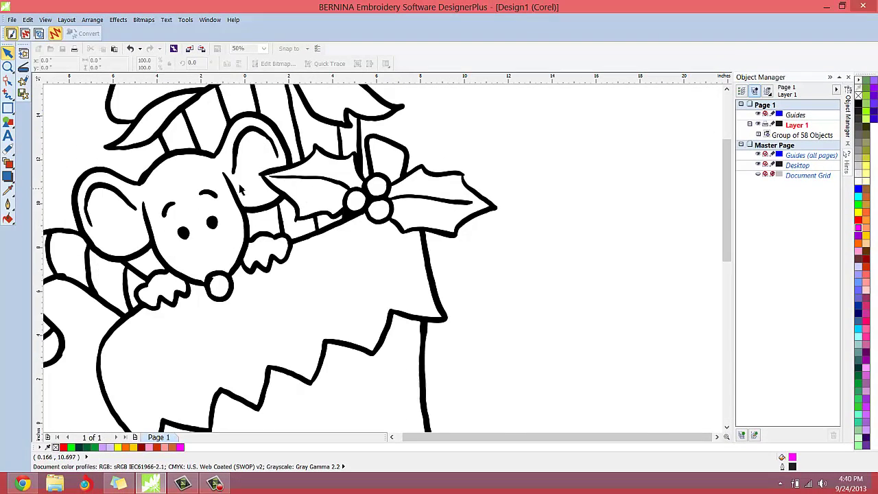
scroll(197, 204, up, 4)
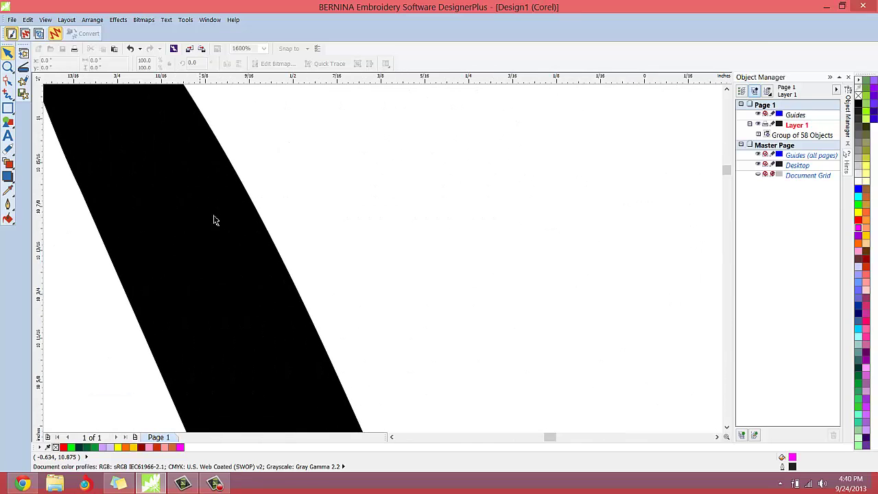
scroll(250, 206, up, 3)
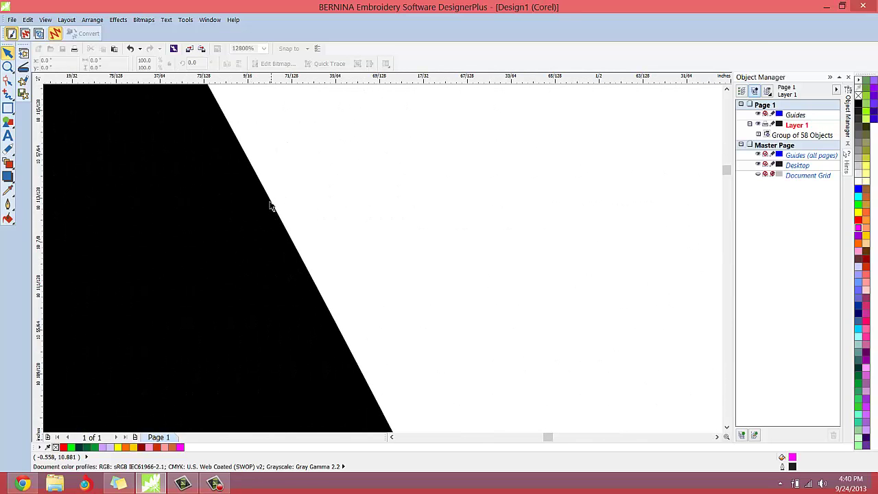
scroll(269, 208, down, 8)
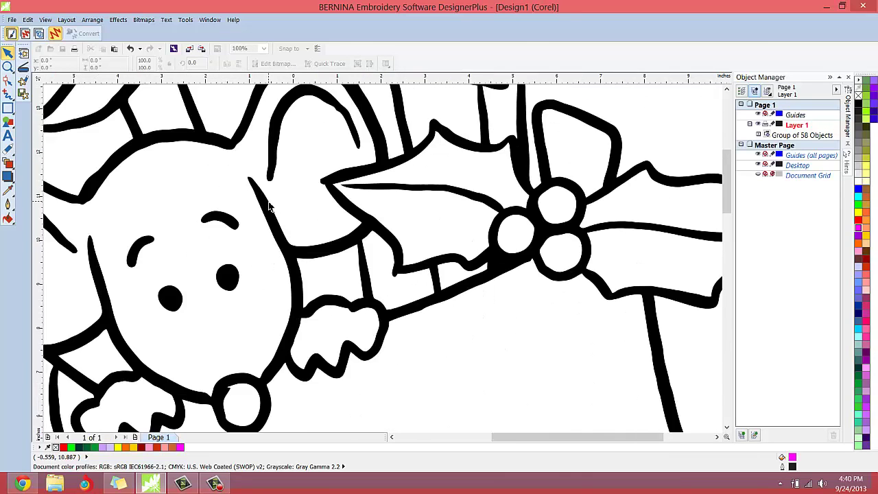
scroll(269, 207, down, 2)
scroll(272, 255, up, 1)
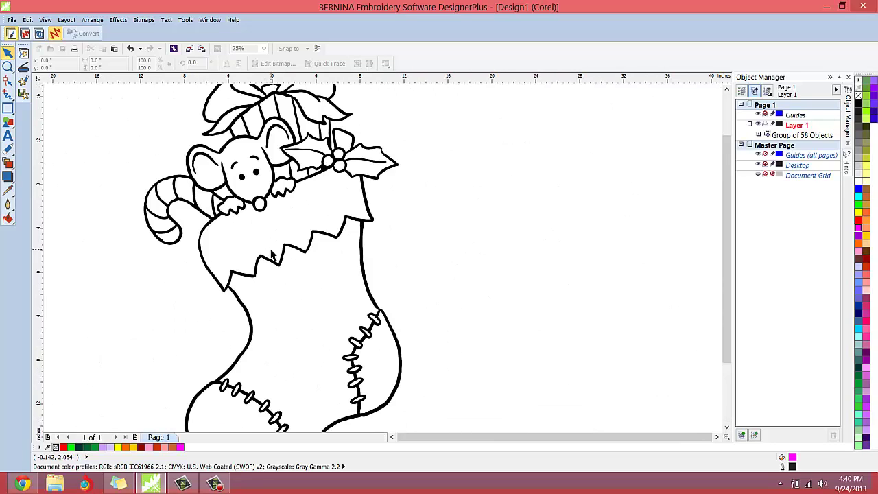
Ungroup All on the traced group to get 58 separate curves, then deselect
scroll(273, 255, down, 1)
click(332, 237)
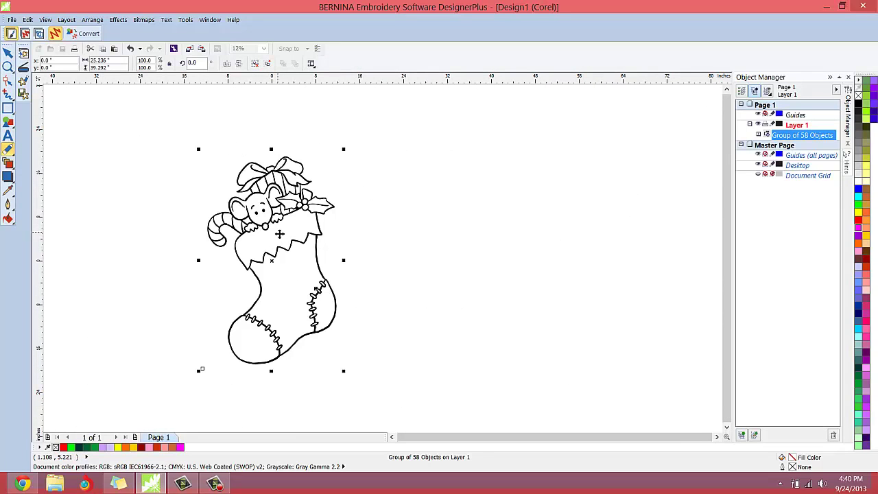
right_click(807, 136)
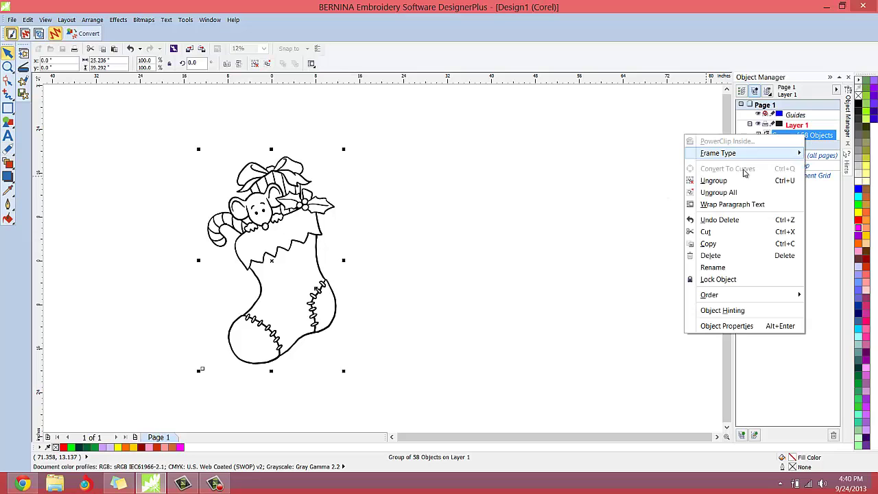
click(738, 192)
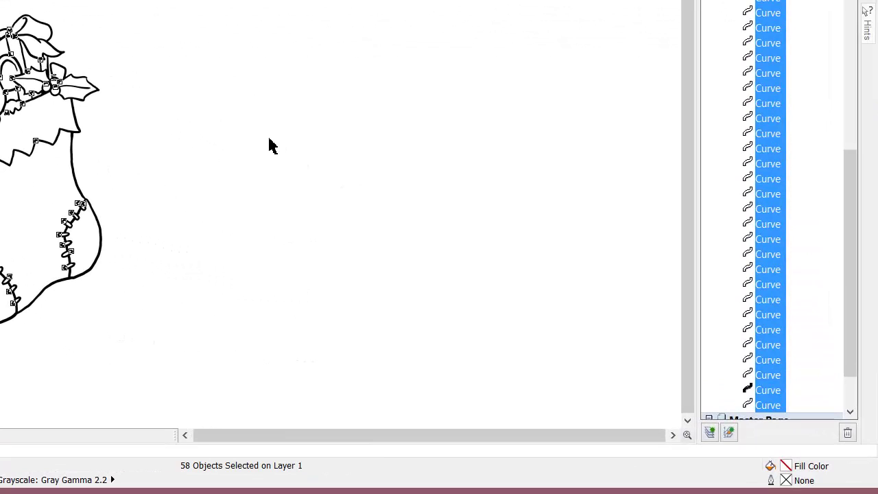
click(269, 144)
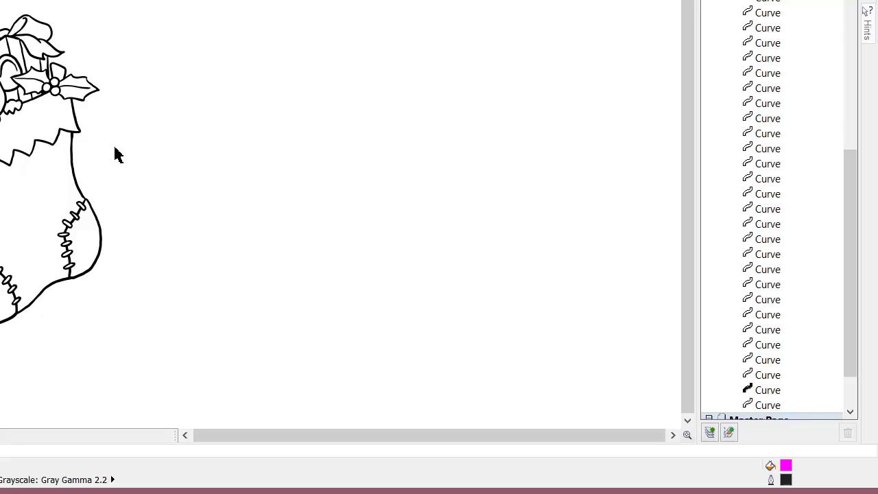
Fill the stocking body with red from the colour palette
click(46, 192)
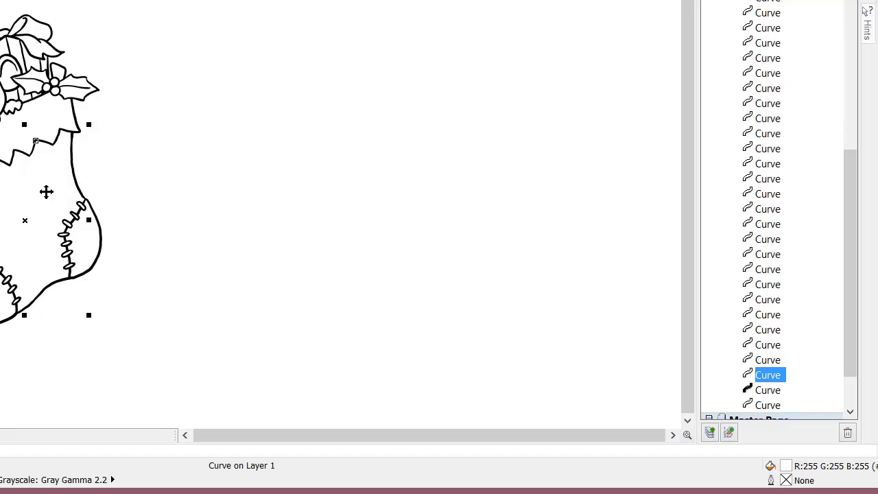
click(858, 219)
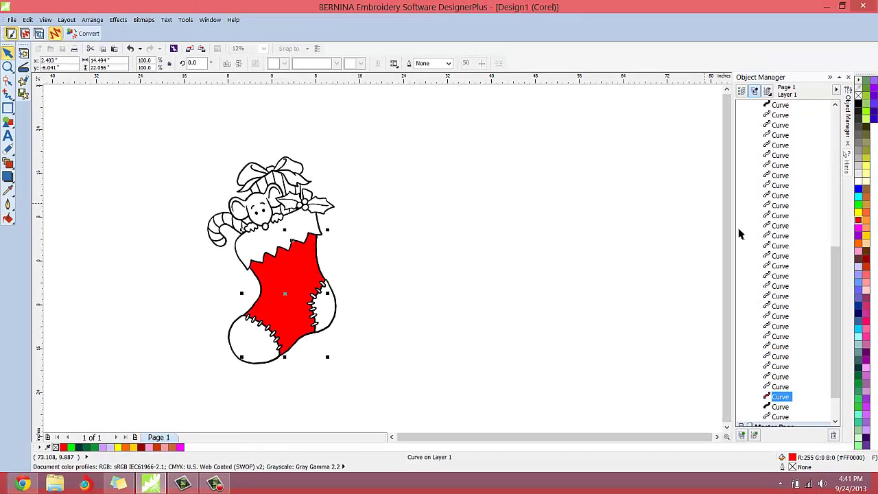
scroll(376, 253, up, 1)
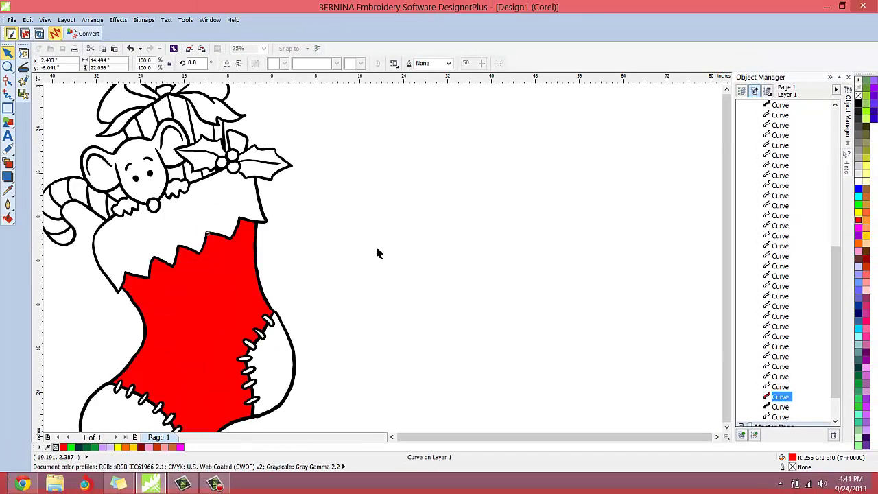
scroll(377, 253, down, 1)
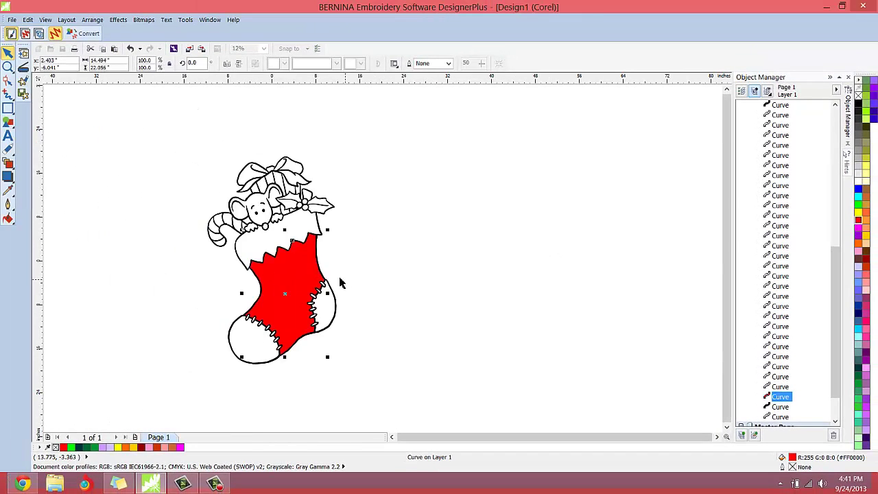
click(177, 246)
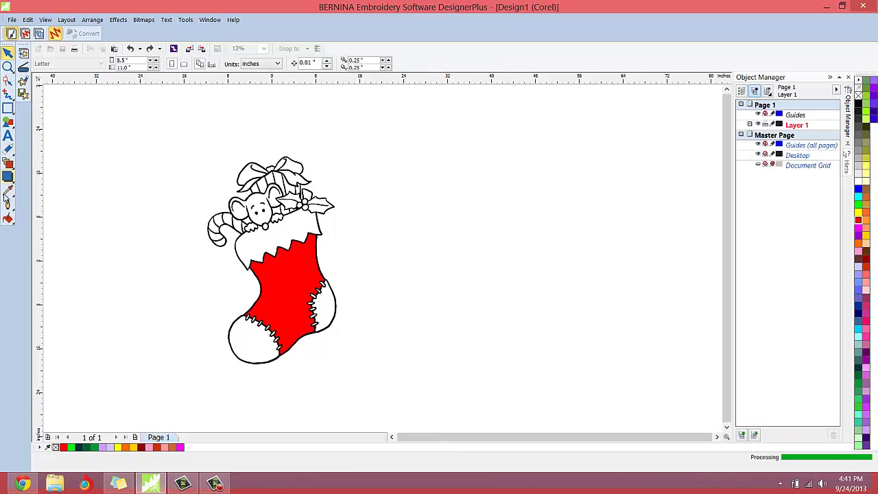
Eyedrop the stocking's red and fill the candy-cane stripes, mouse nose and three holly berries
click(6, 193)
click(283, 275)
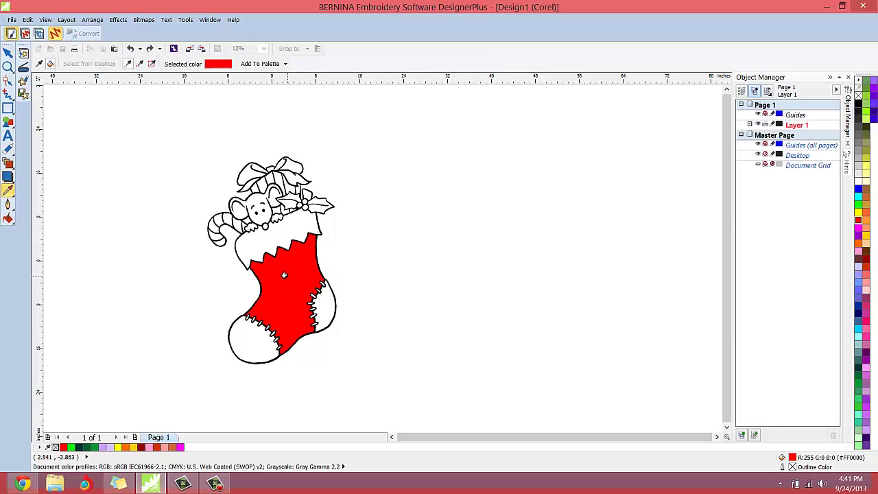
scroll(237, 234, up, 2)
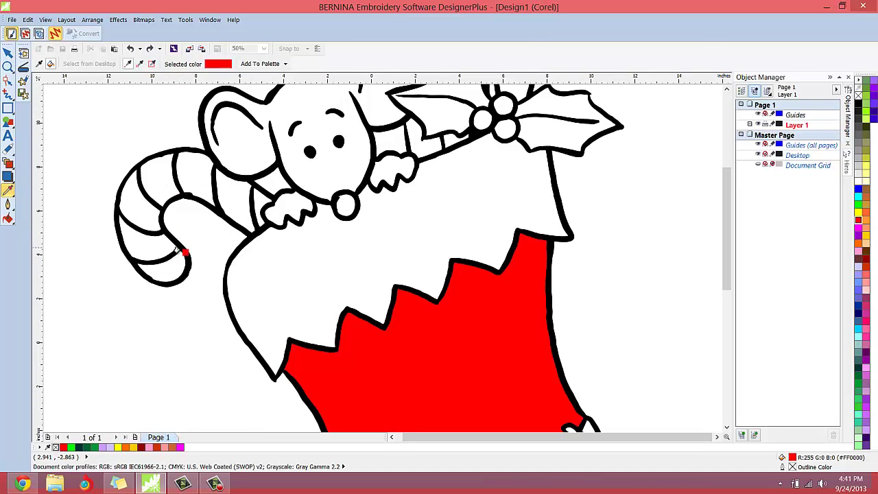
click(168, 266)
click(145, 219)
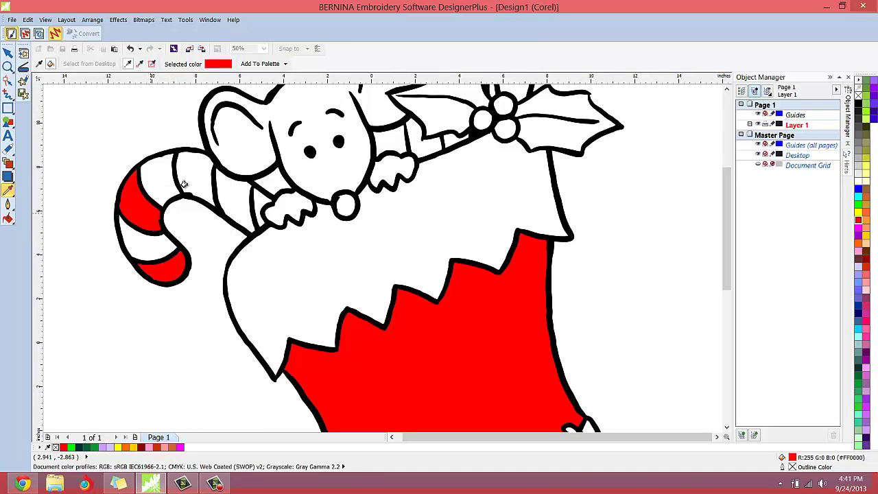
click(192, 183)
click(255, 199)
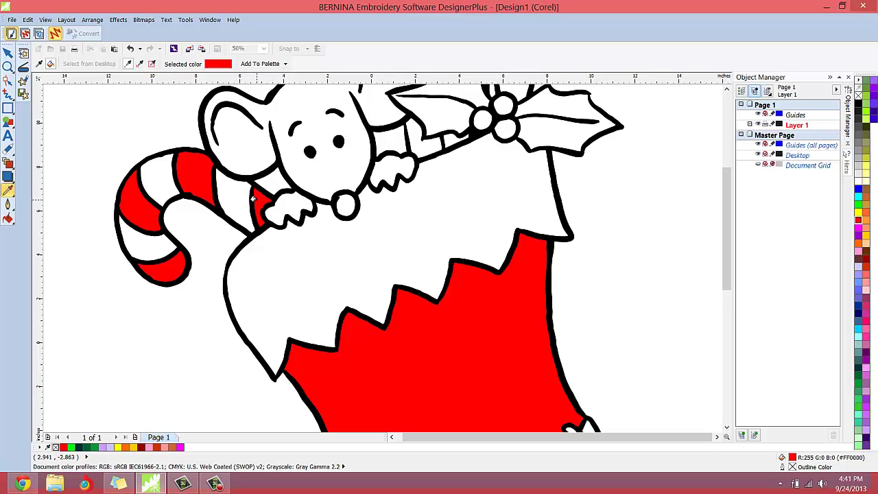
click(345, 206)
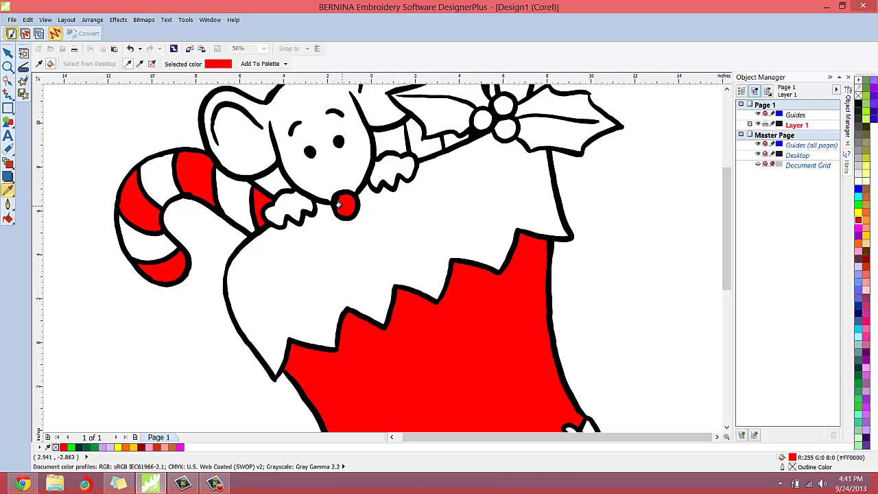
click(505, 130)
click(503, 105)
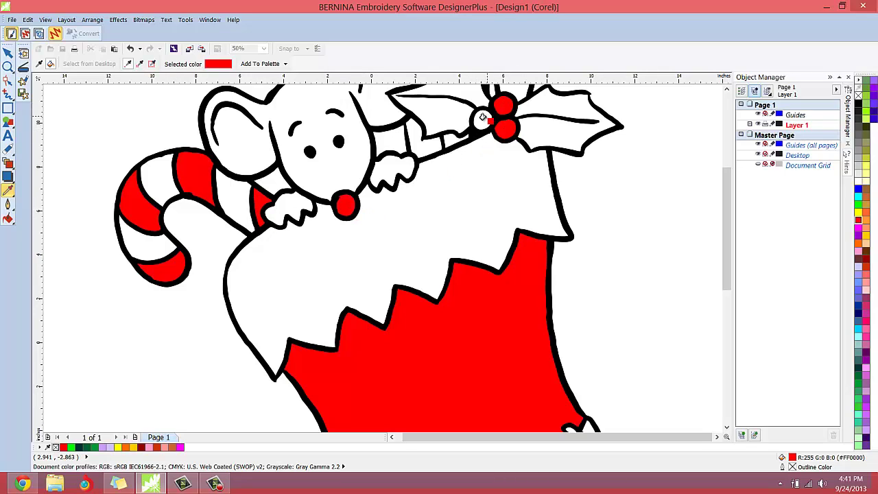
click(480, 122)
Fill the bow's right loop, both left loops and remaining left part red
scroll(480, 122, down, 3)
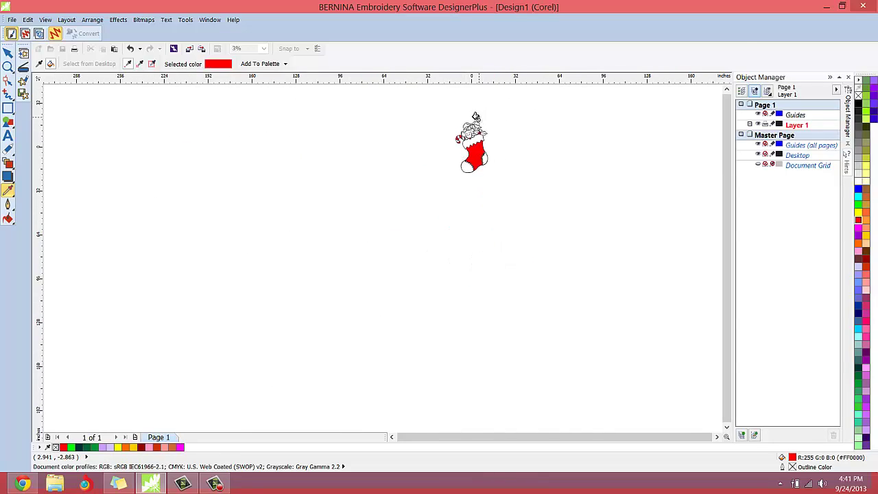
scroll(467, 129, up, 4)
scroll(467, 129, up, 2)
scroll(446, 142, down, 2)
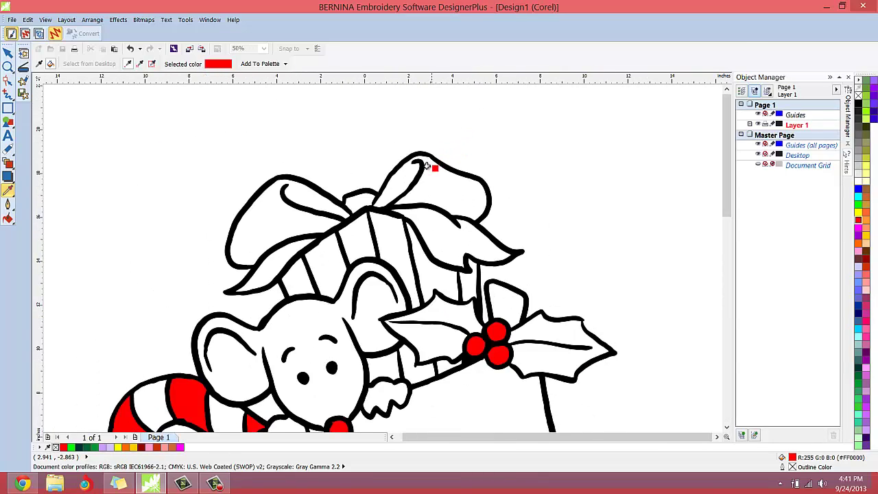
click(425, 177)
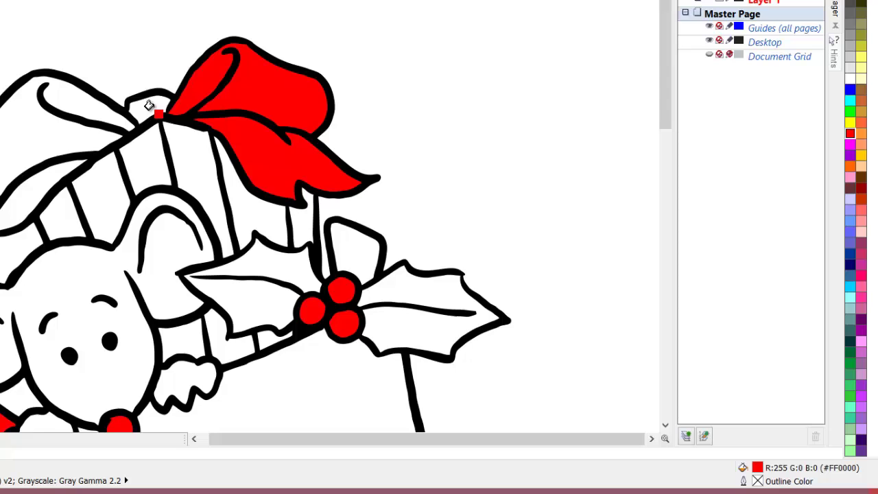
click(358, 201)
click(31, 114)
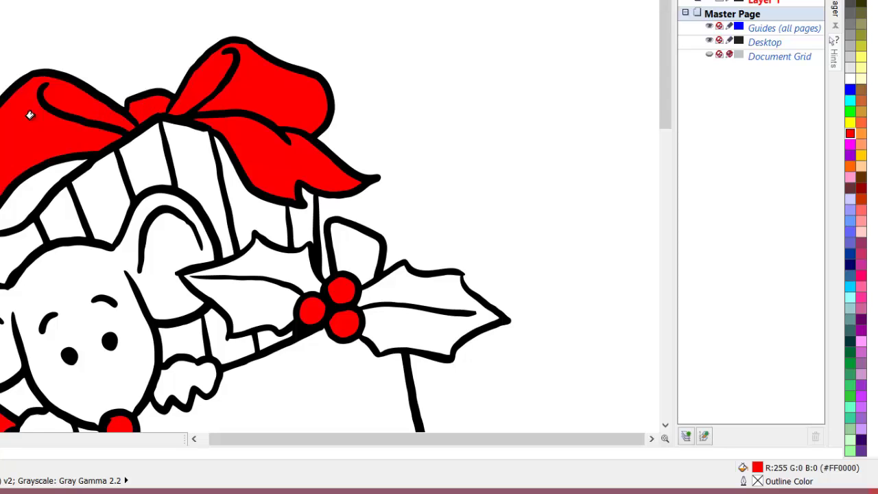
click(30, 186)
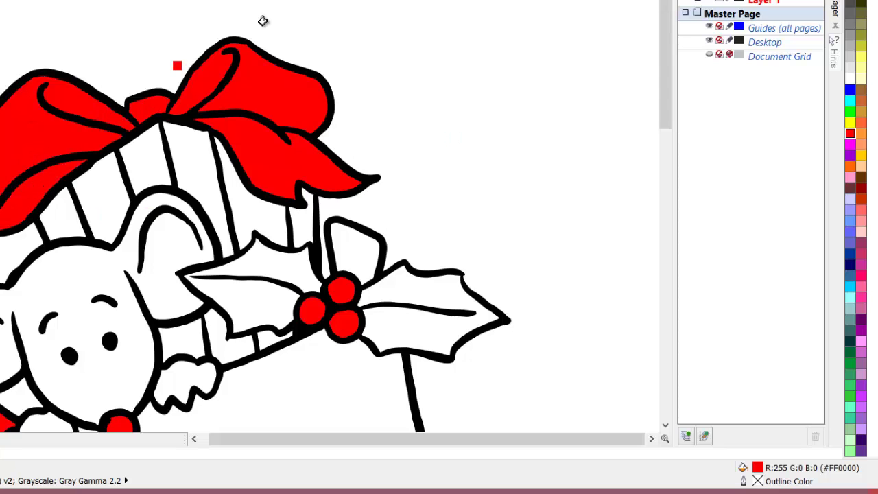
drag(667, 81, 656, 102)
scroll(571, 118, down, 1)
scroll(561, 160, down, 2)
scroll(434, 284, down, 2)
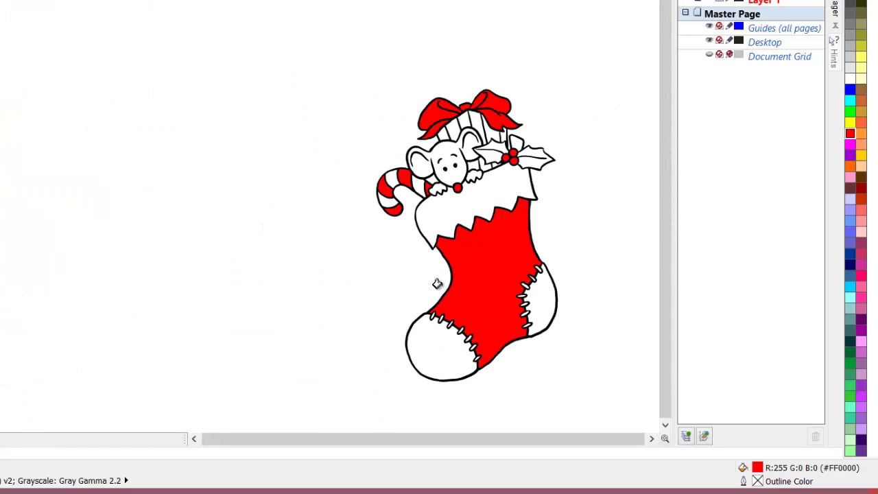
scroll(546, 300, up, 2)
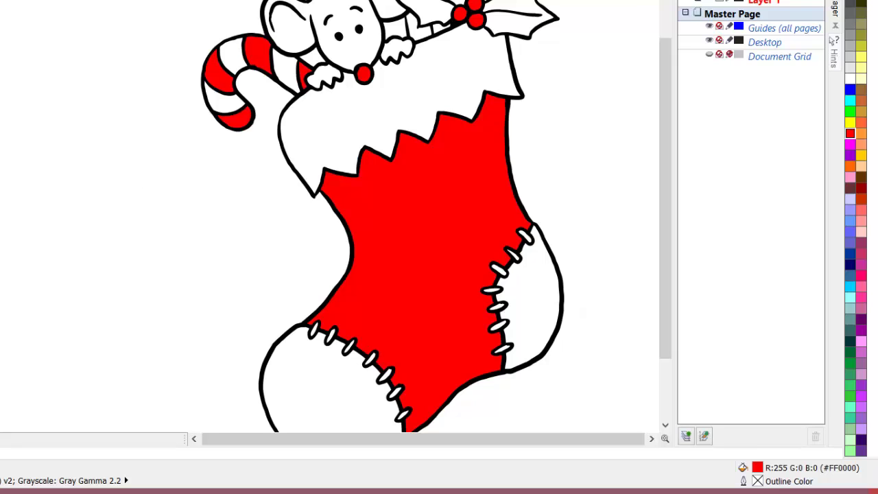
Fill the cuff dark green, then eyedrop Forest Green onto the heel and toe
click(343, 131)
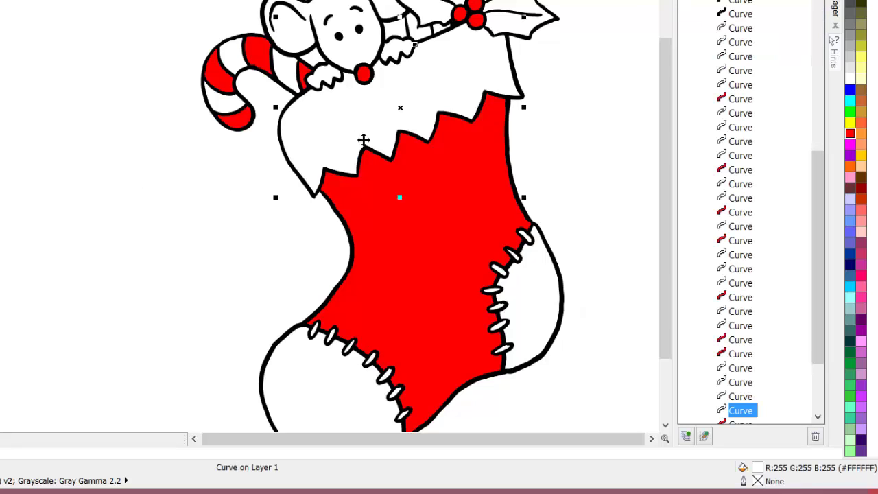
click(850, 354)
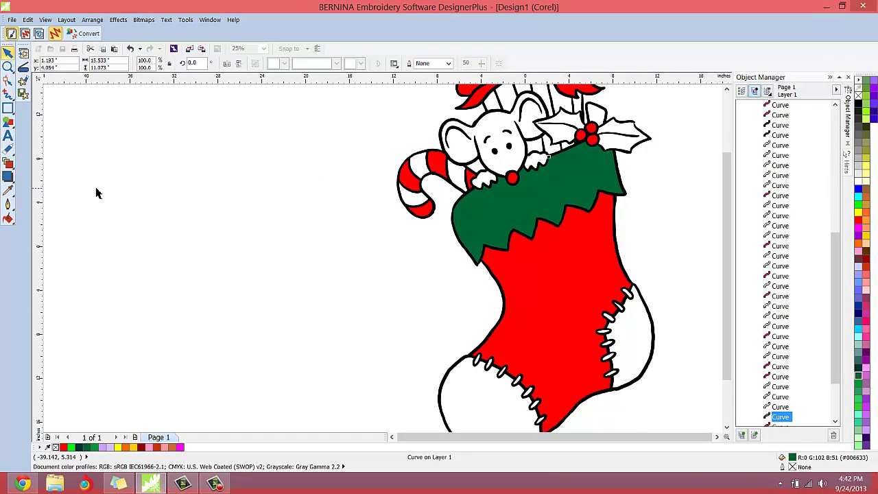
click(98, 193)
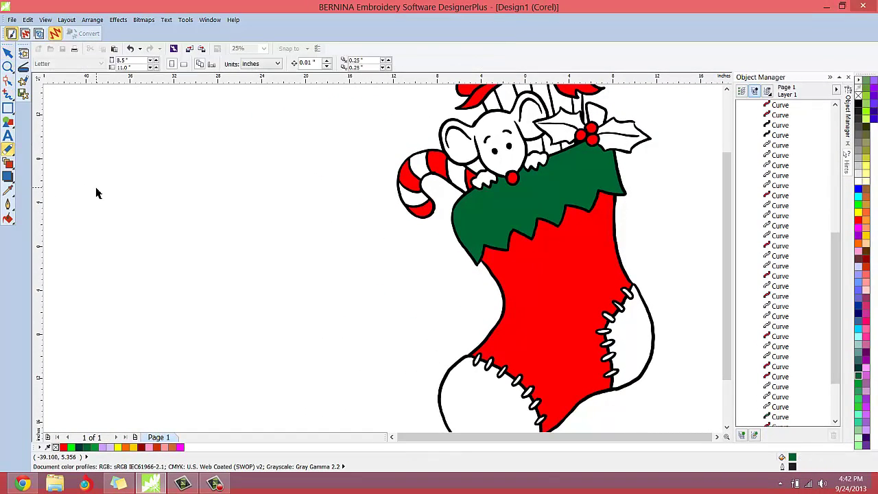
click(8, 190)
click(532, 201)
click(634, 329)
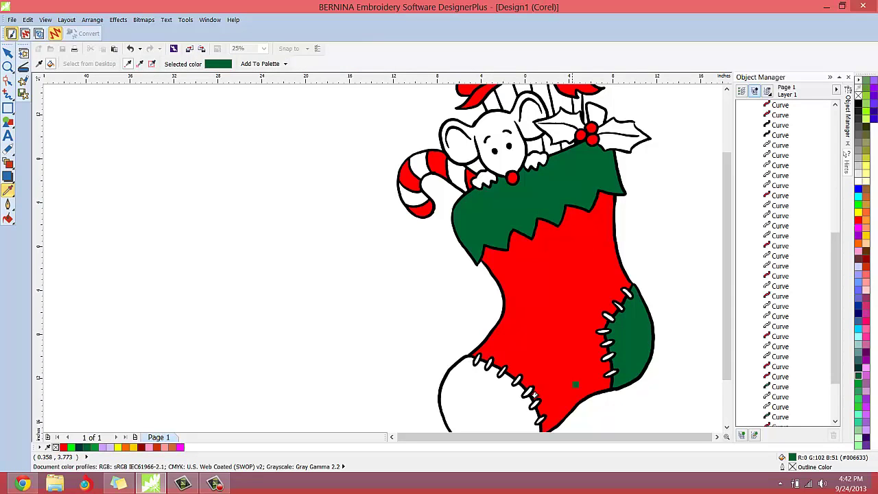
click(477, 411)
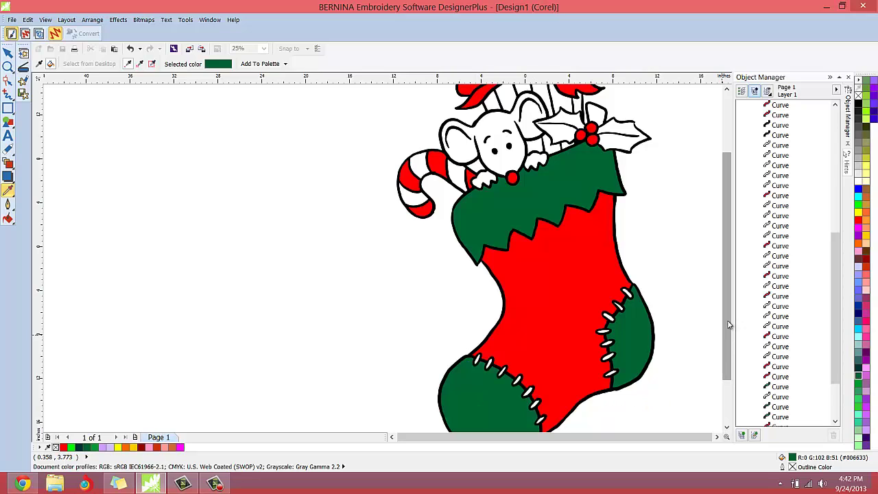
Fill each of the toe's white stitch shapes Forest Green
drag(729, 325, 726, 359)
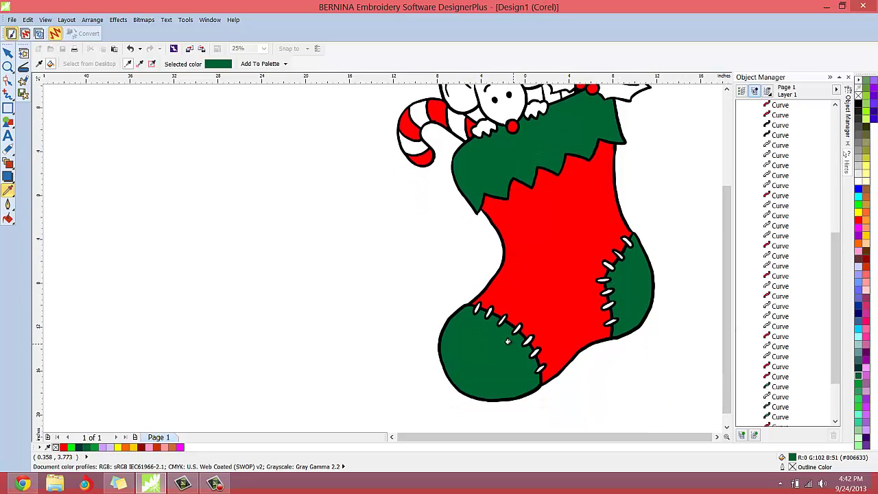
scroll(492, 313, up, 2)
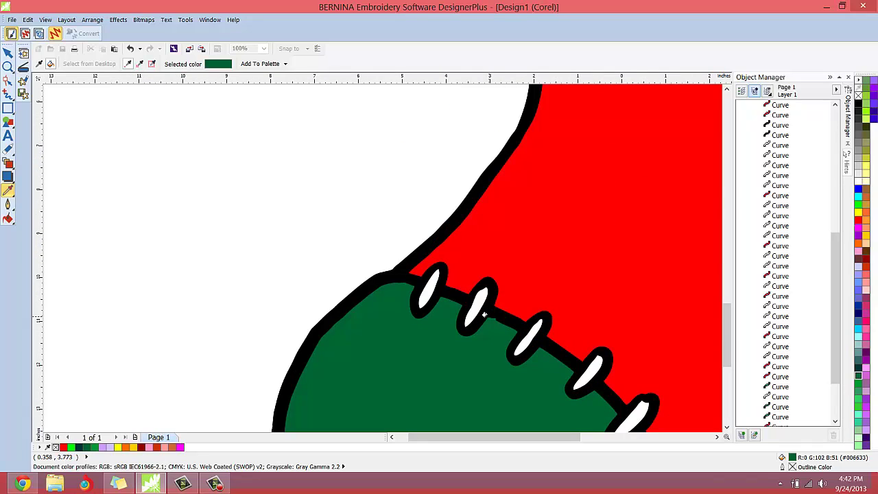
click(424, 293)
click(473, 303)
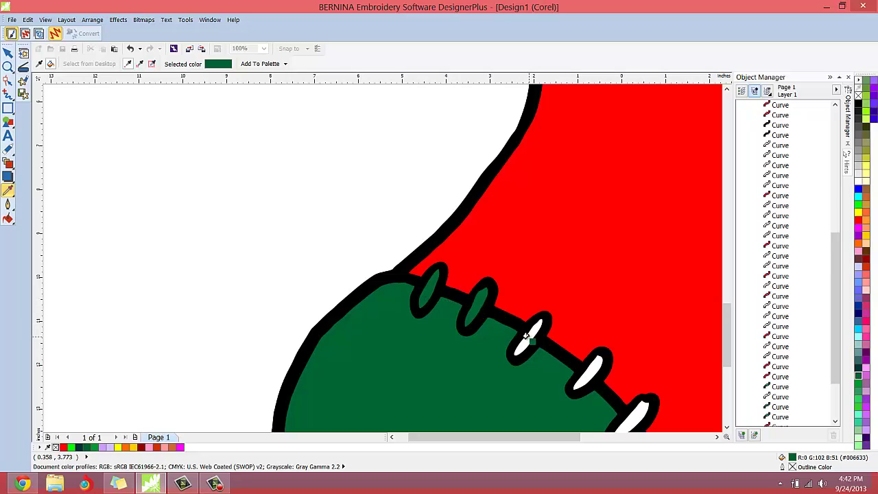
click(529, 335)
click(588, 370)
scroll(599, 386, down, 3)
scroll(599, 384, up, 2)
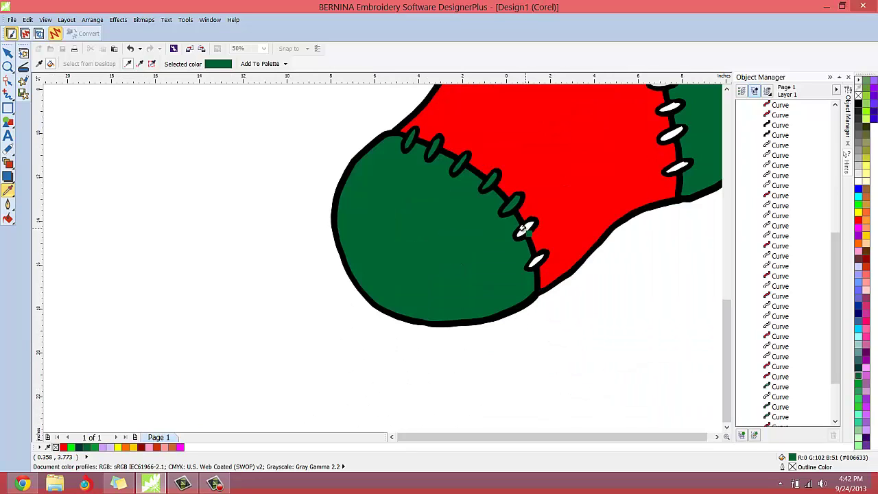
click(522, 230)
click(530, 262)
click(675, 166)
click(670, 133)
scroll(668, 134, down, 5)
scroll(652, 139, up, 3)
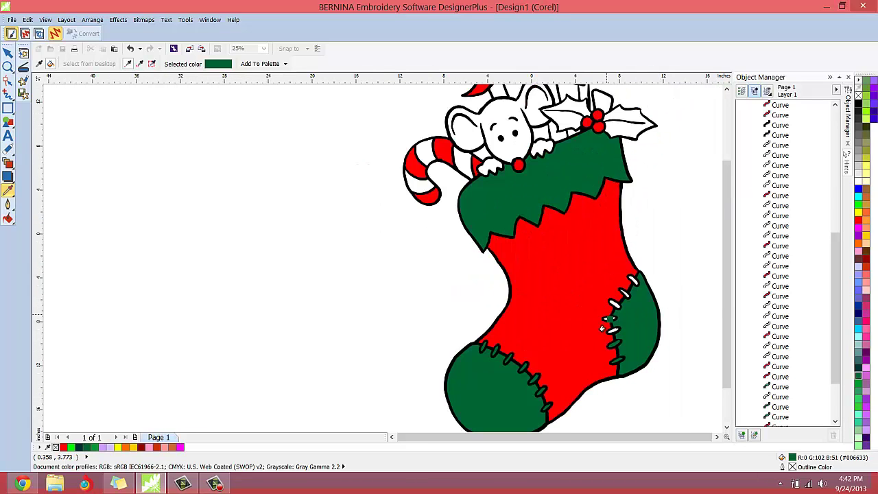
Sample green from a filled stitch and fill the four remaining heel stitches green
scroll(609, 329, up, 2)
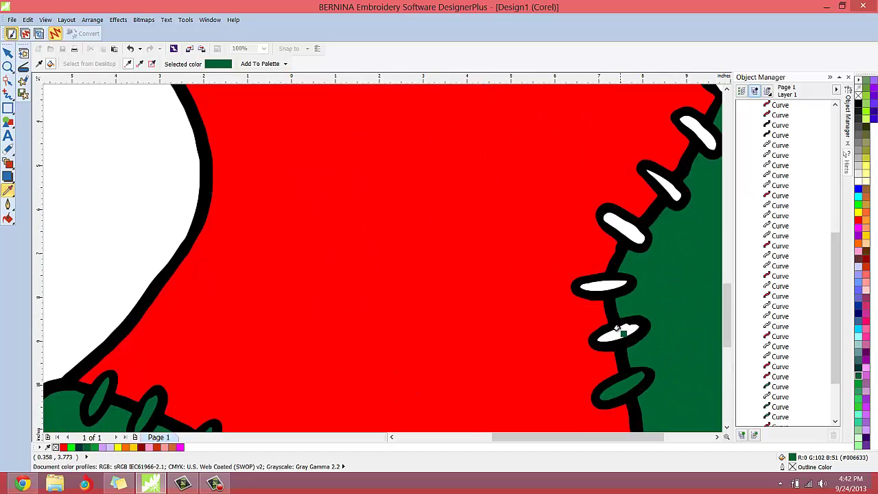
click(617, 331)
click(610, 285)
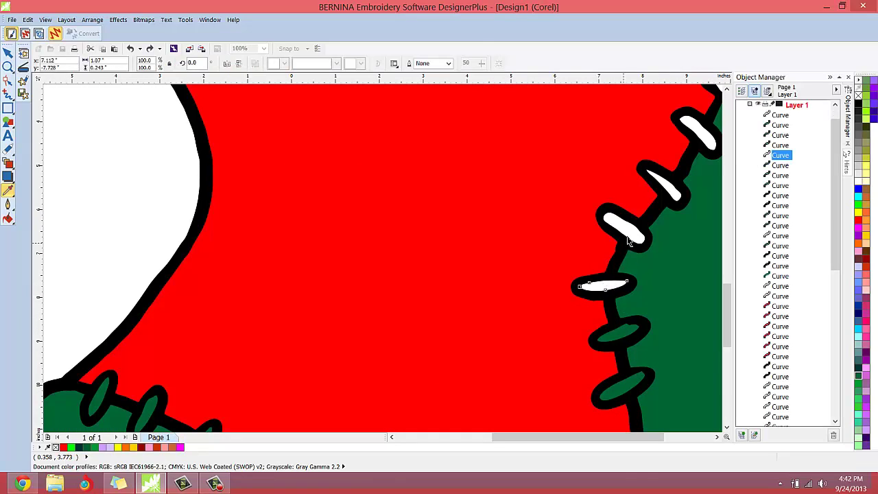
key(space)
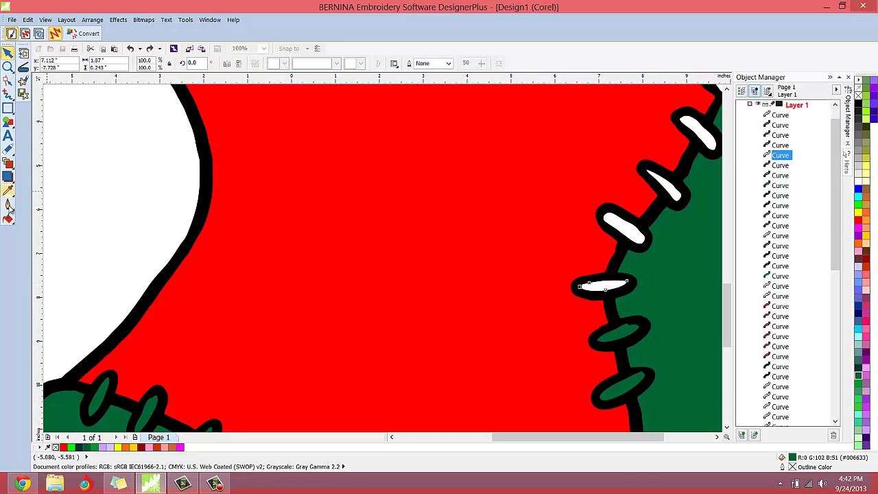
click(10, 191)
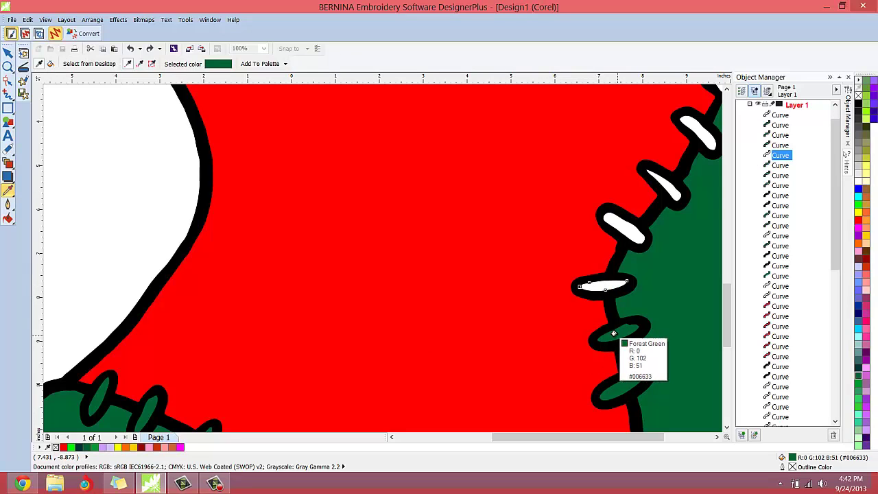
click(608, 336)
click(601, 287)
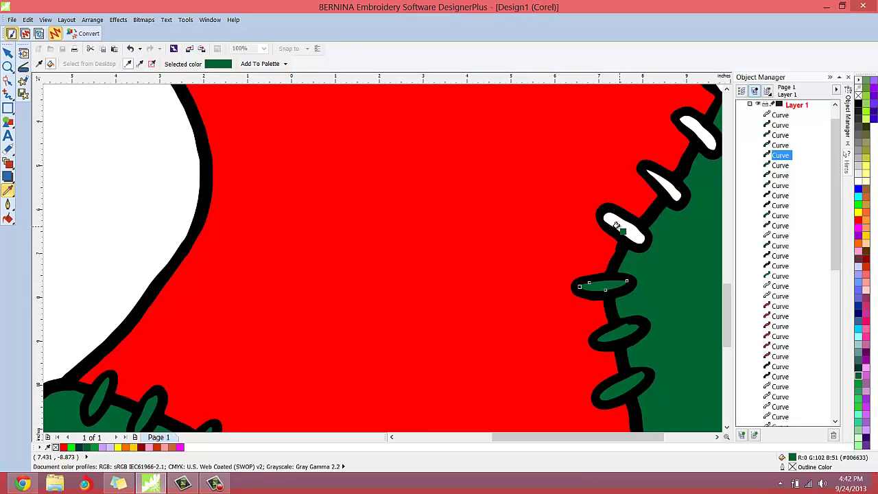
click(617, 228)
click(669, 190)
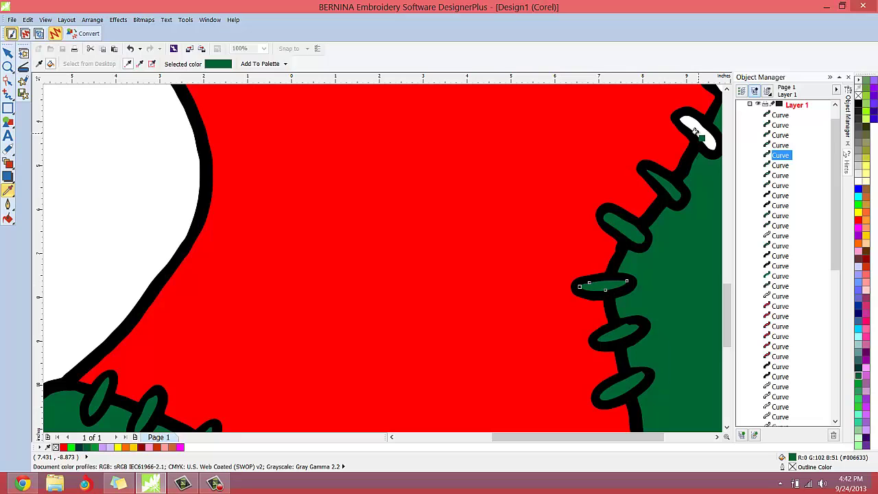
click(696, 133)
Fill the sliver, stripe and area behind the ear around the gift box green
drag(728, 305, 728, 279)
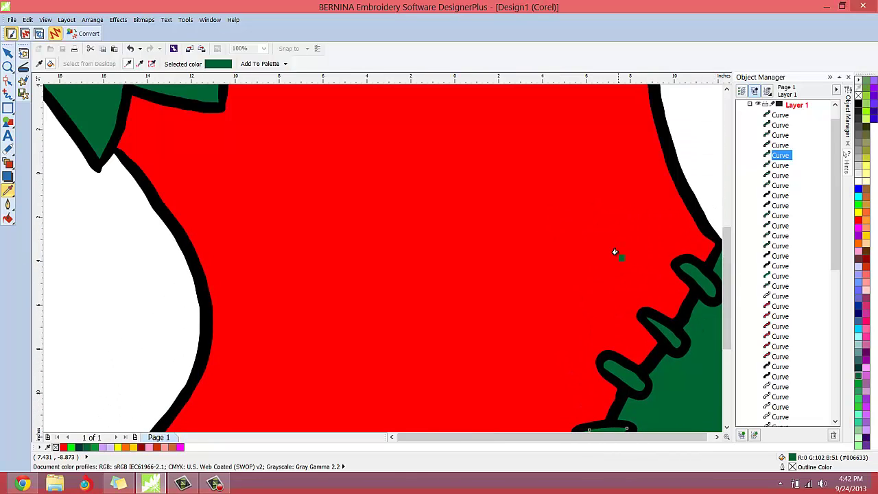
scroll(617, 253, down, 2)
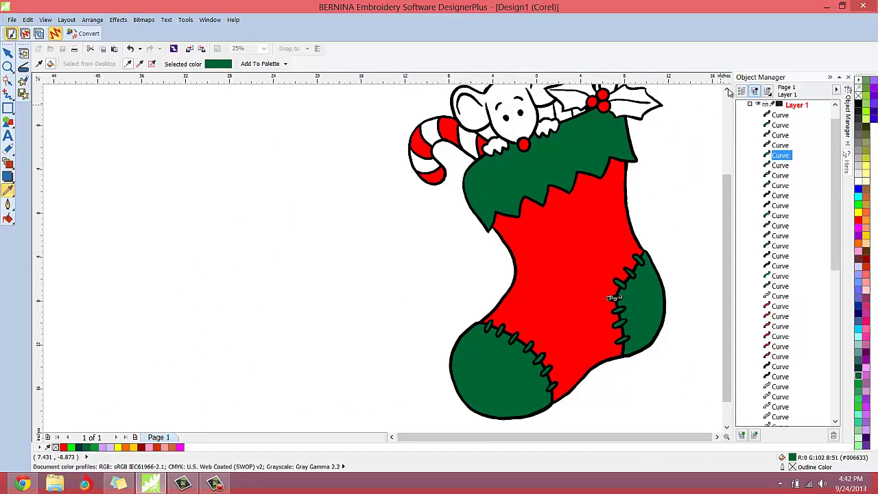
click(728, 90)
click(729, 92)
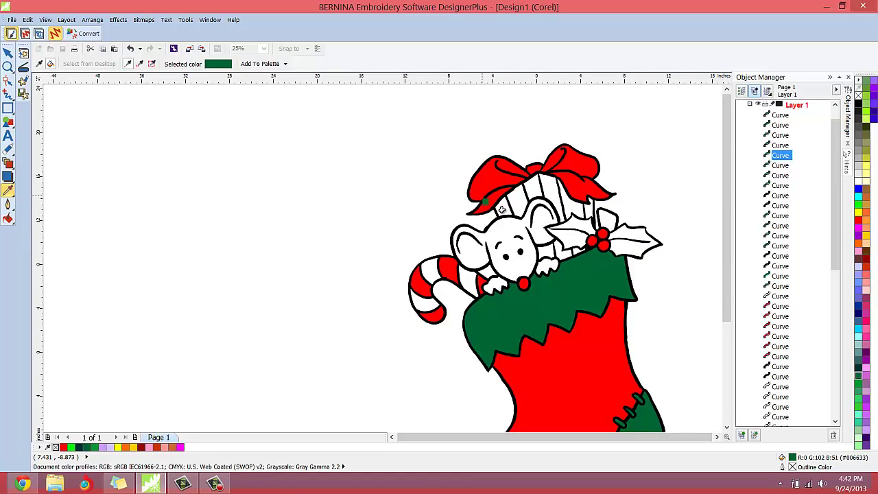
click(502, 206)
click(529, 191)
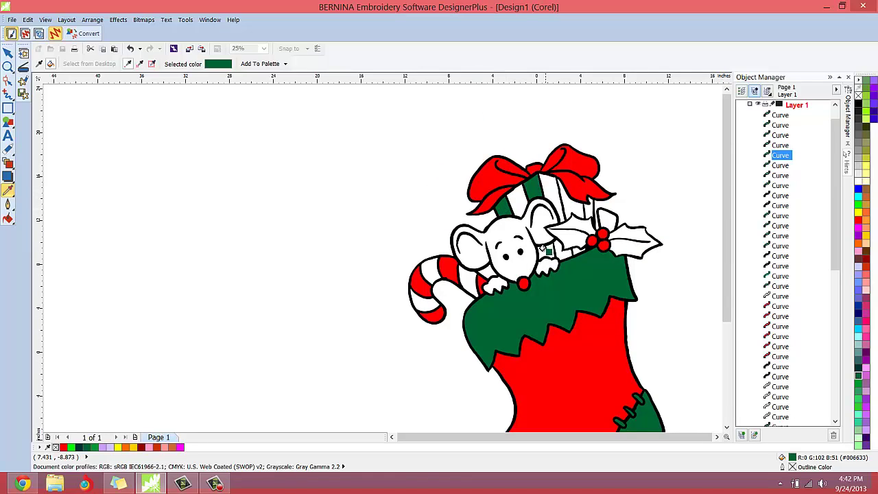
click(569, 209)
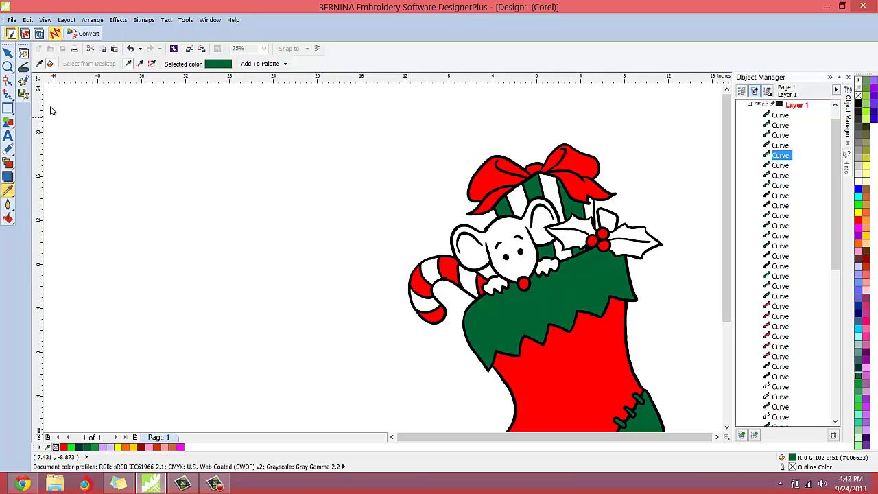
Eyedrop the bow's red and fill the gift-box stripes and nearby slivers red
click(7, 148)
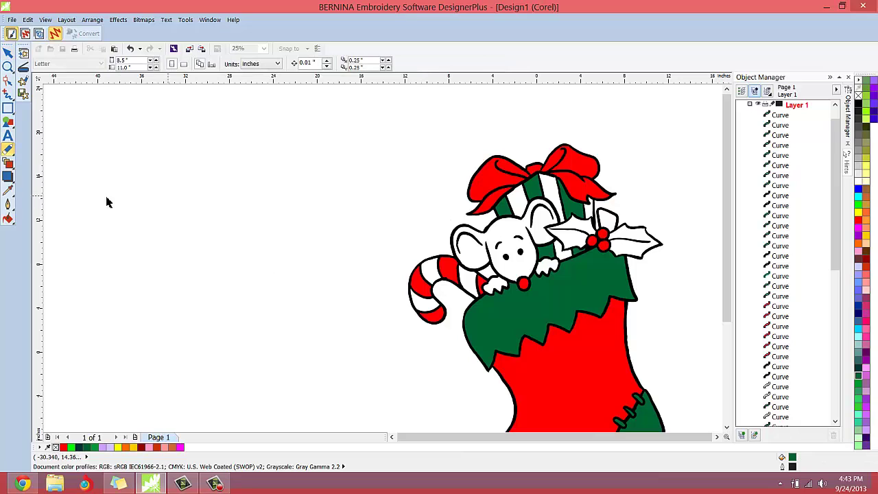
click(7, 190)
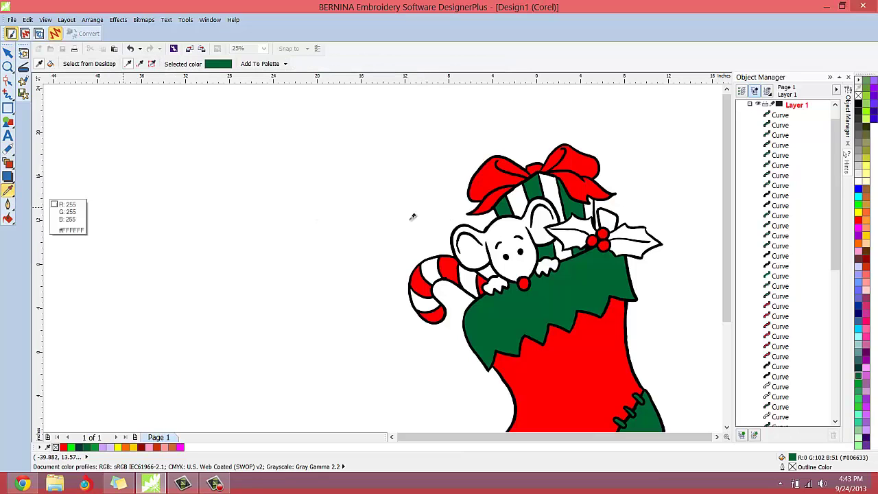
click(479, 179)
click(516, 199)
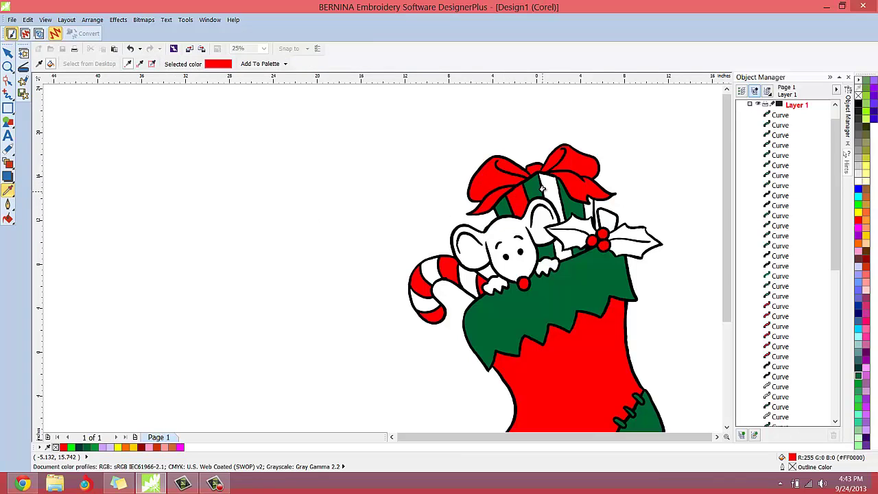
click(547, 190)
click(583, 207)
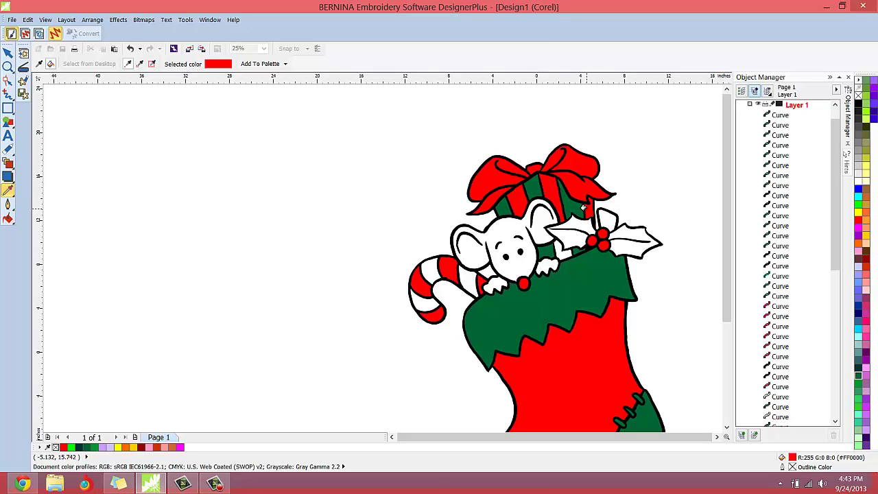
click(562, 251)
With the Pick tool, select the mouse's head shape
scroll(729, 218, down, 1)
mouse_move(729, 219)
mouse_down()
mouse_move(731, 271)
mouse_move(722, 229)
mouse_up()
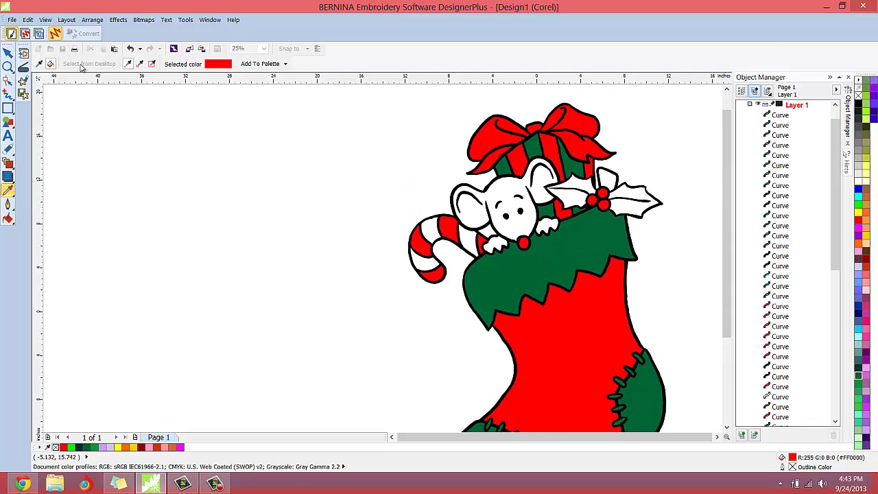
click(7, 54)
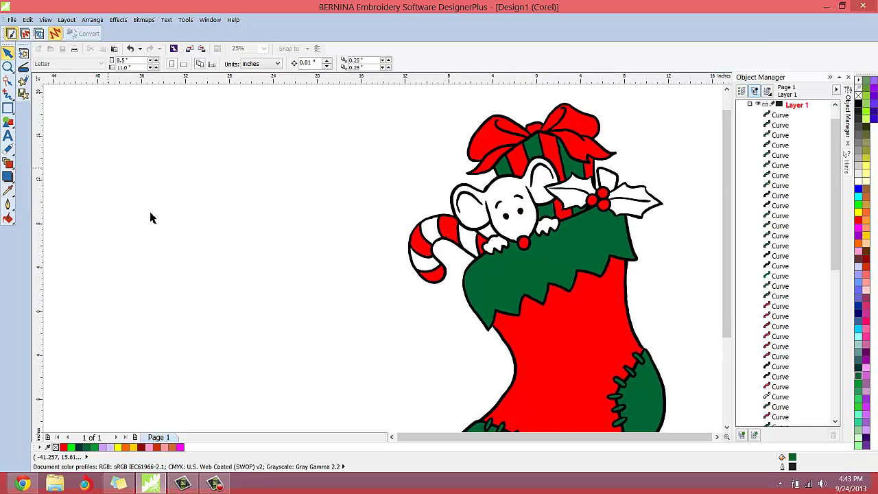
click(506, 190)
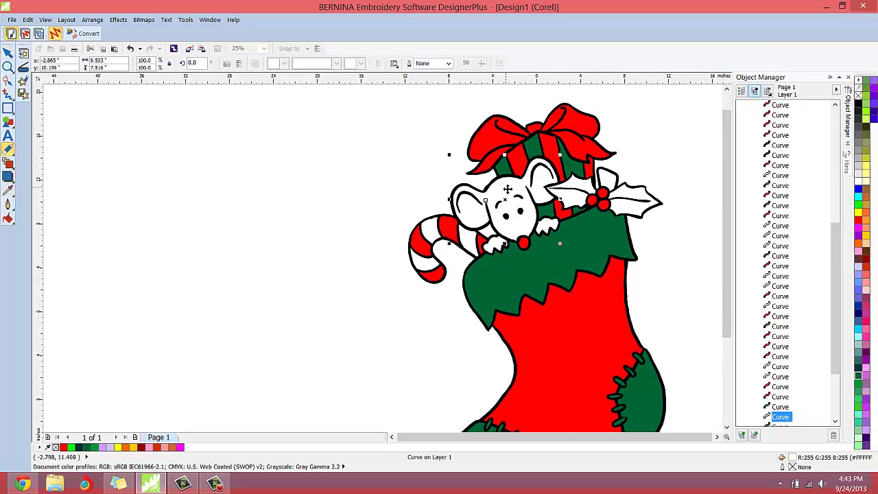
Fill the mouse's head light lavender, then sample that lavender colour from the artwork
click(865, 392)
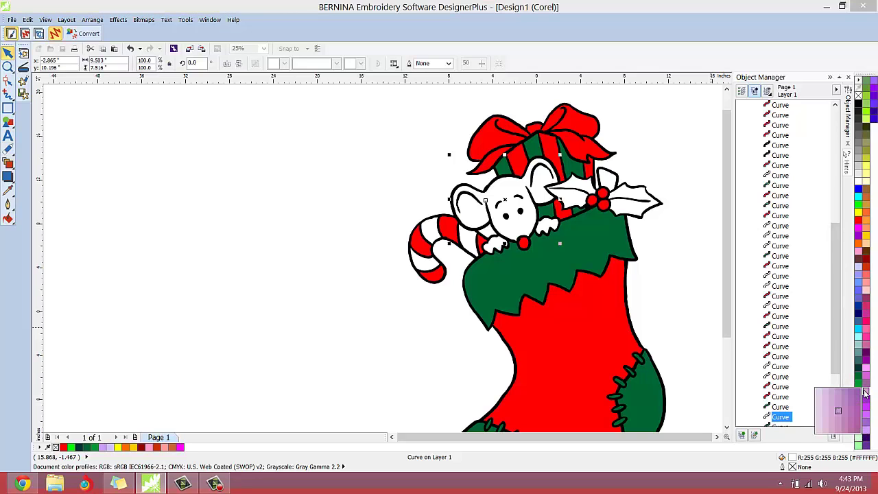
click(820, 395)
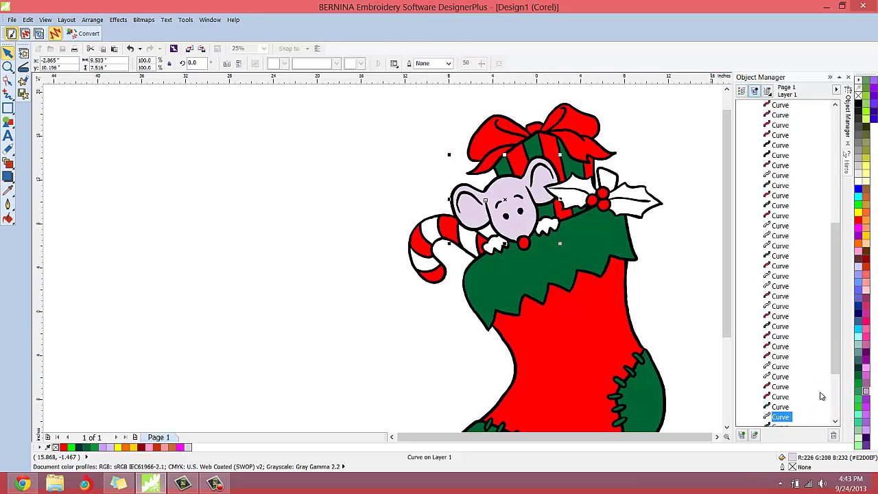
click(191, 242)
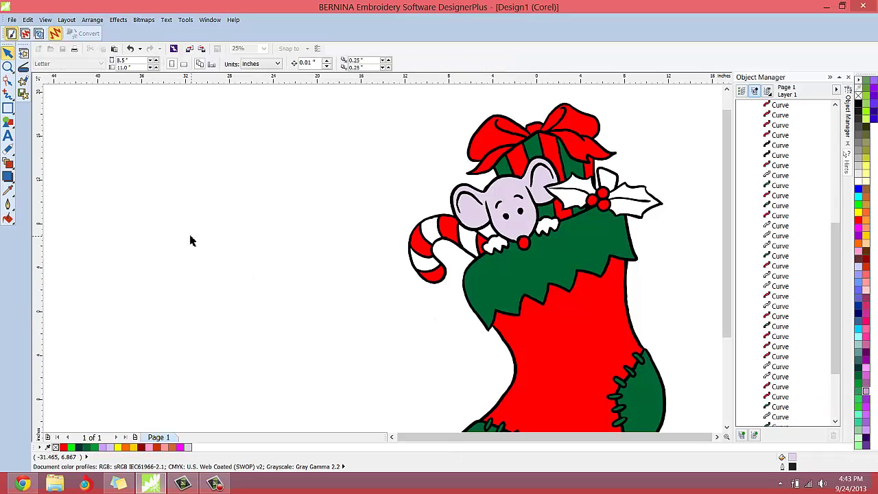
click(8, 189)
click(548, 180)
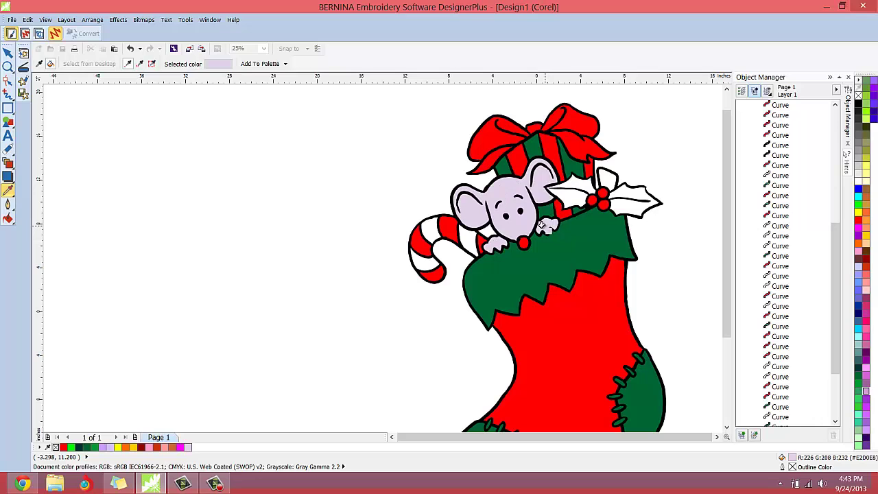
Colour the holly leaf beside the mouse dark green
click(8, 54)
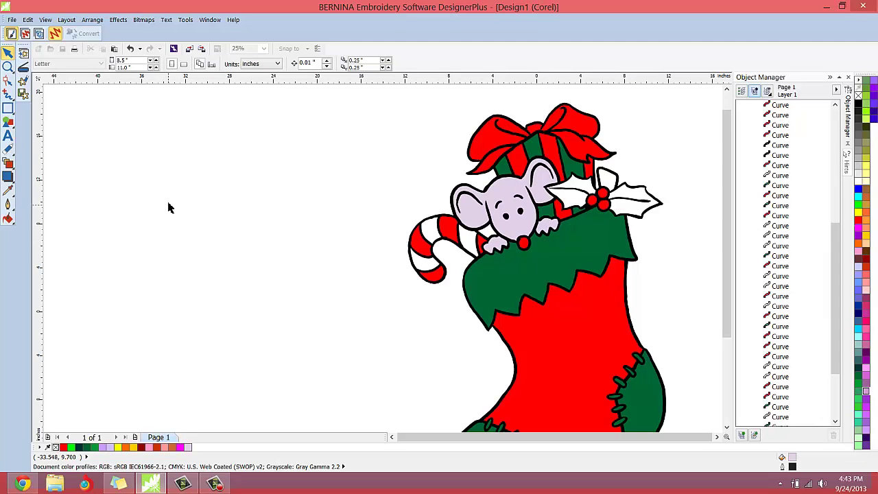
click(571, 190)
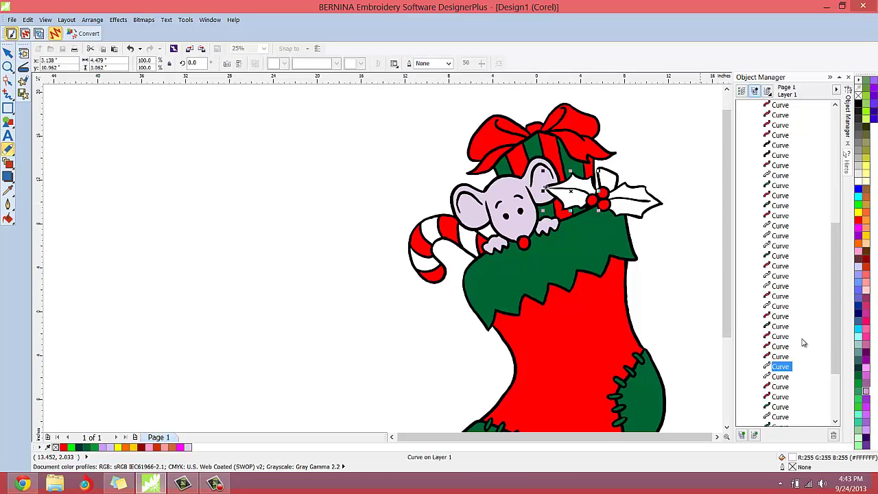
click(857, 376)
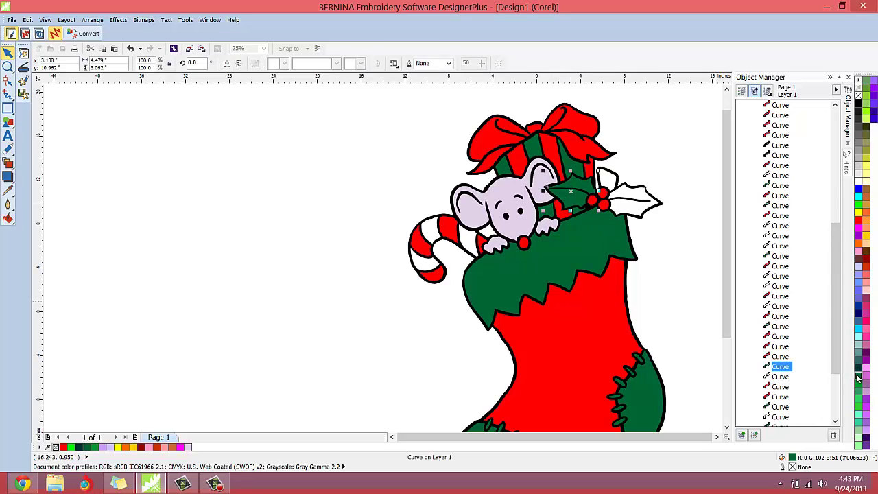
click(858, 369)
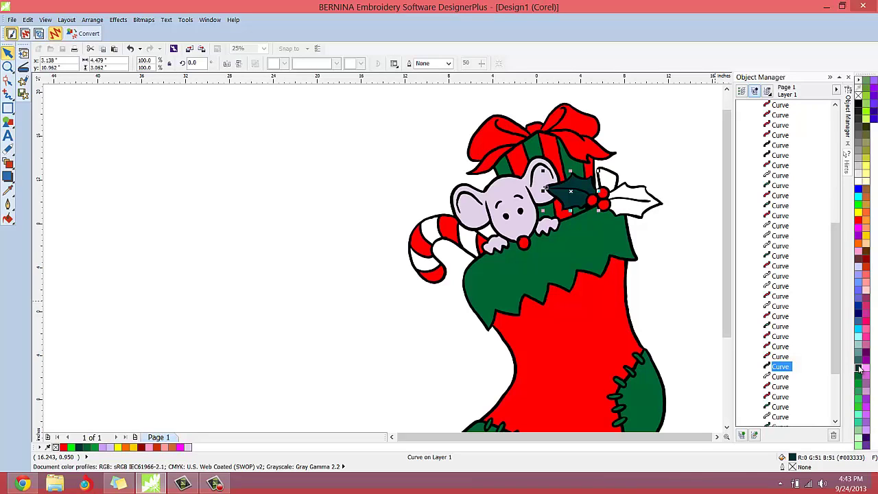
click(858, 377)
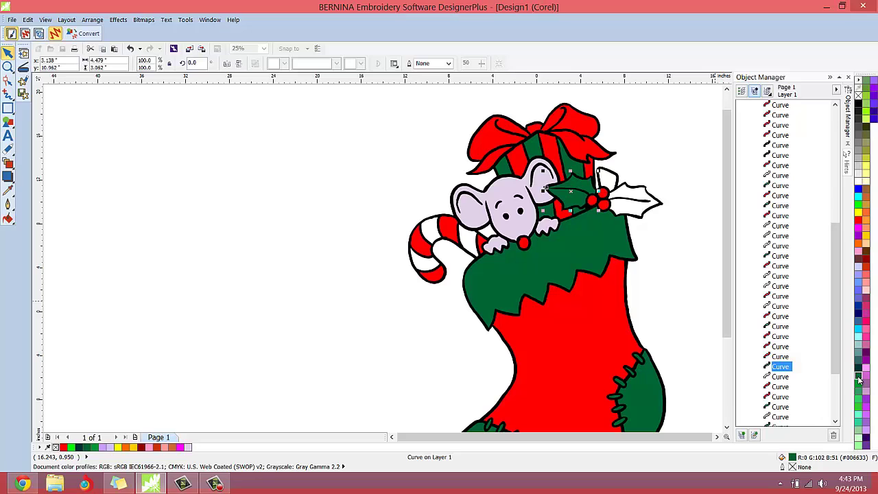
Fill the right holly leaf and the small white shape under the holly dark green
click(625, 209)
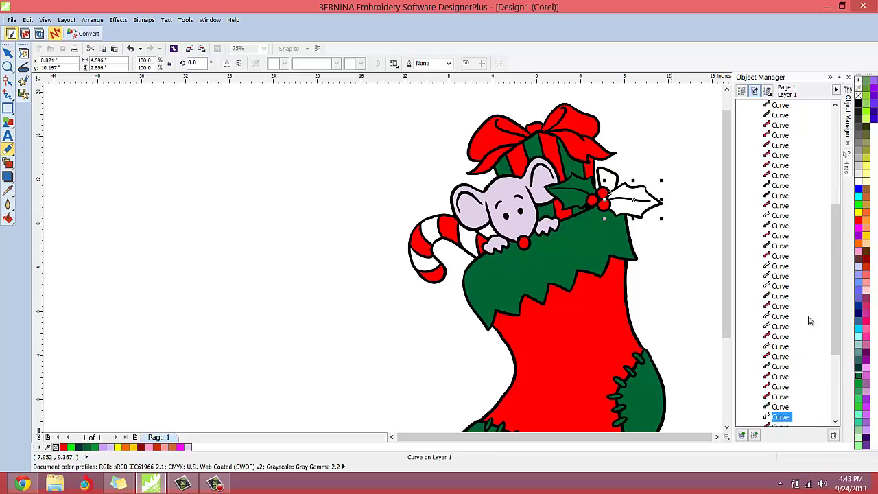
click(858, 377)
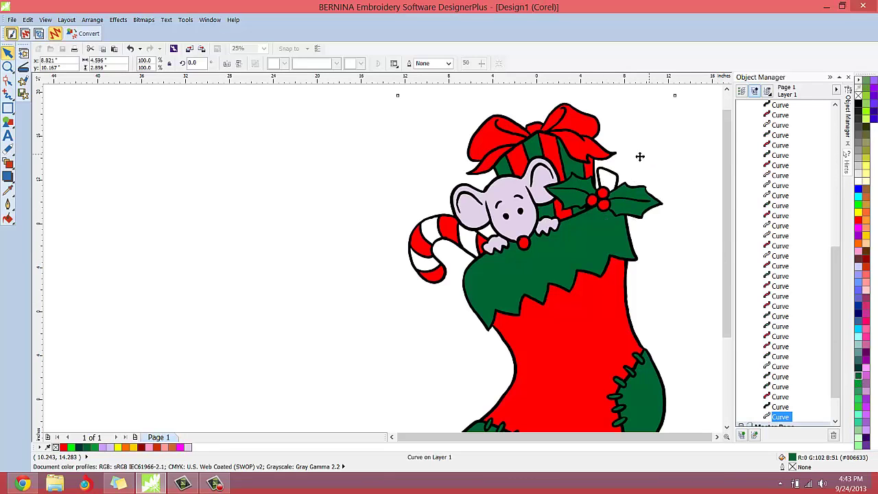
click(607, 181)
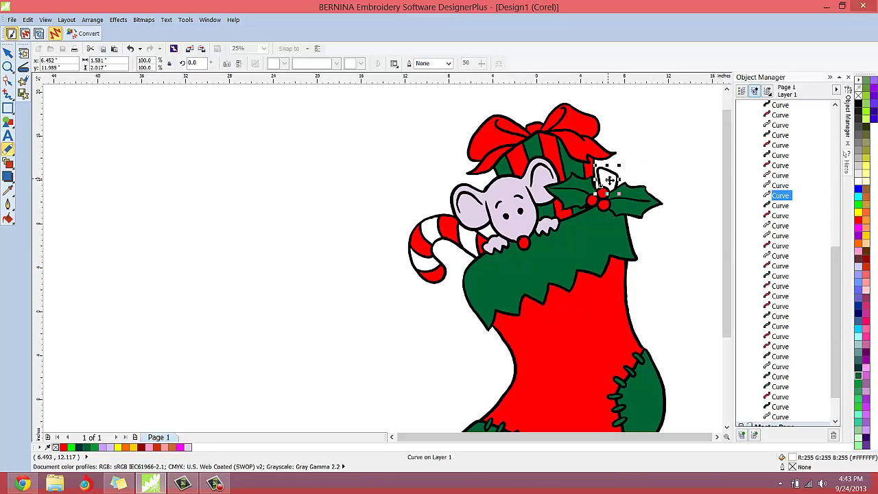
click(859, 379)
click(705, 268)
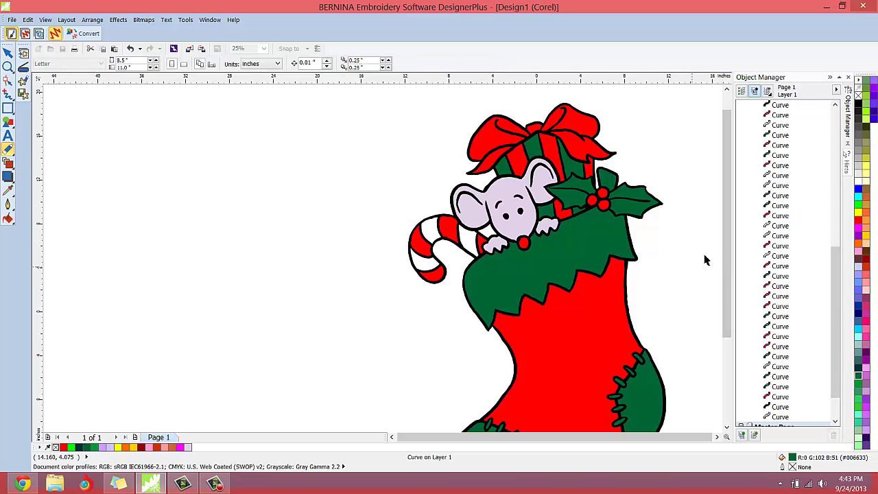
scroll(700, 229, down, 3)
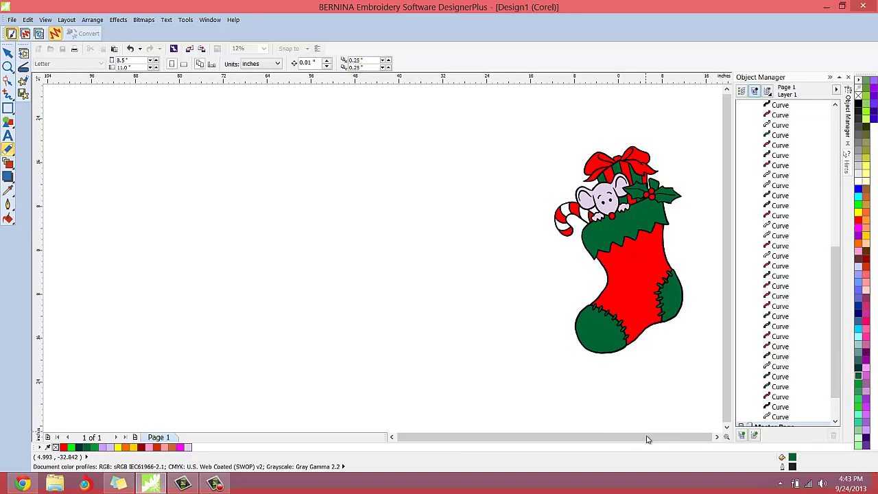
scroll(700, 206, up, 4)
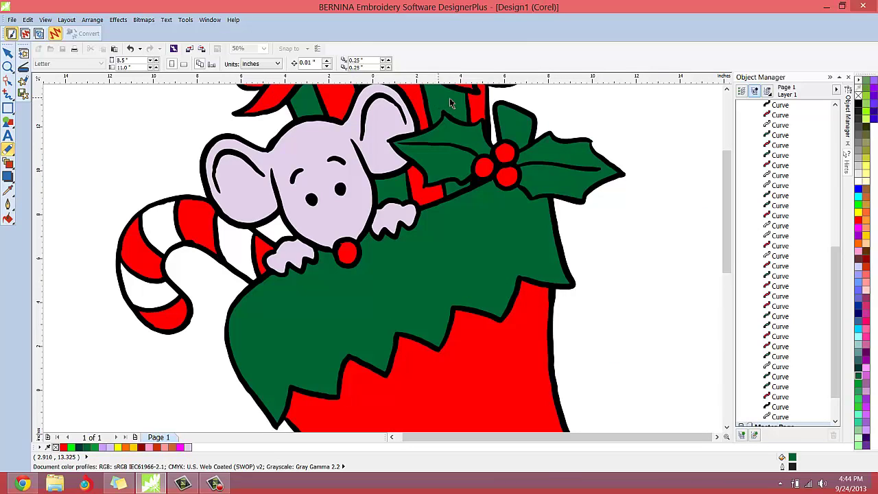
click(727, 89)
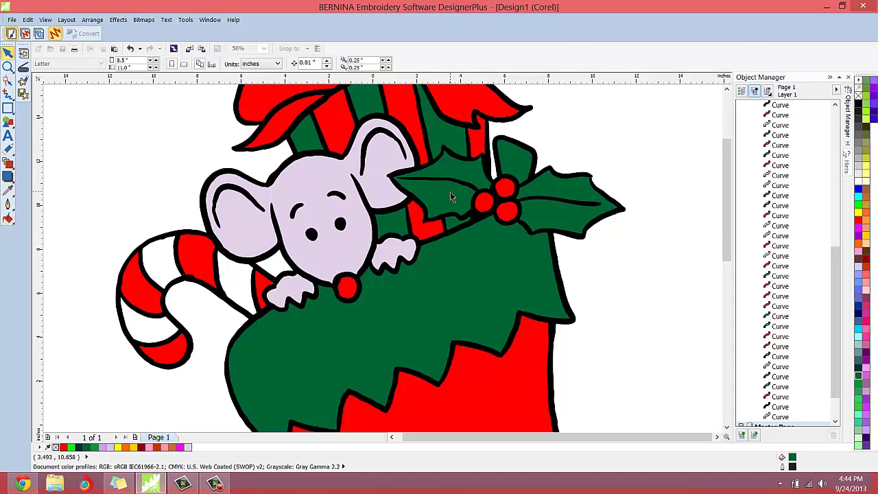
scroll(450, 197, down, 1)
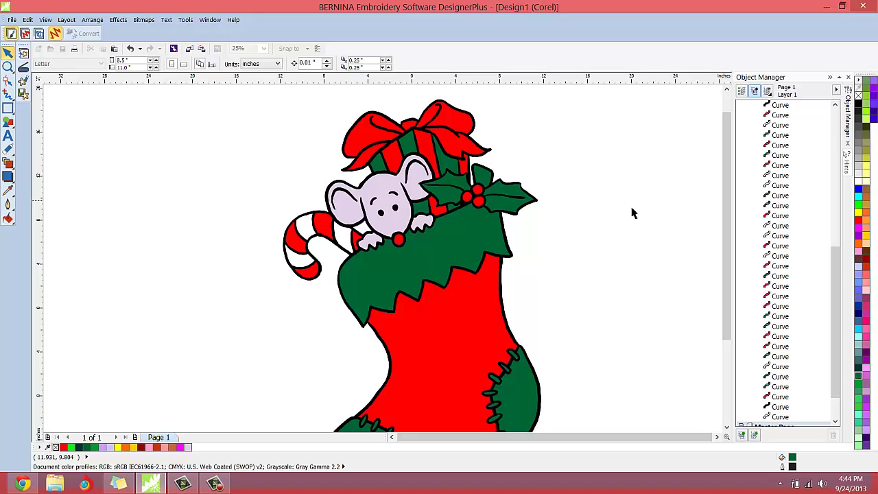
drag(725, 217, 670, 229)
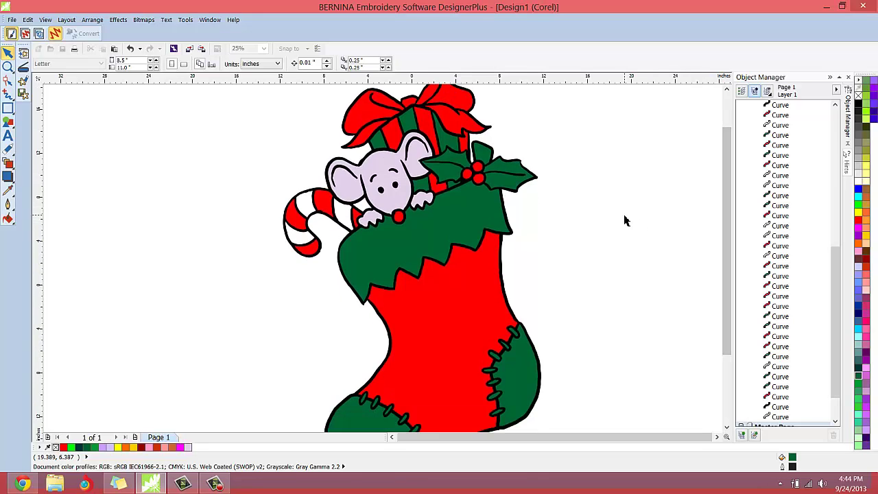
scroll(625, 220, down, 1)
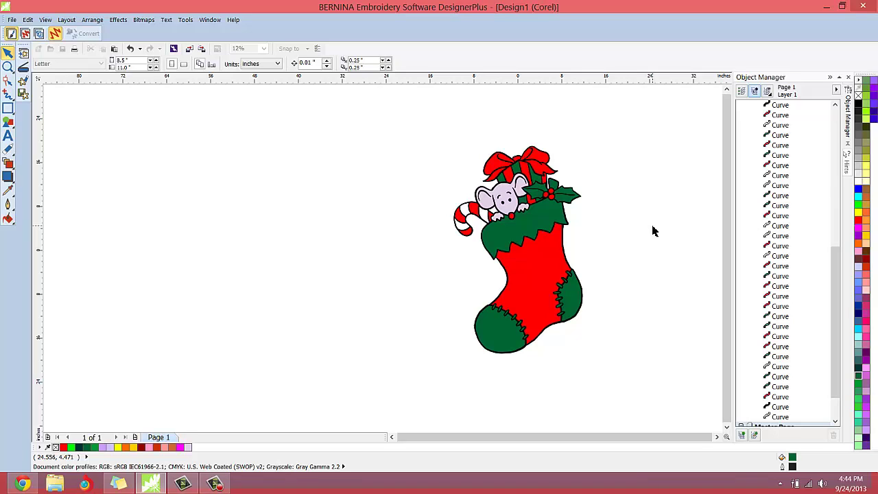
Delete the hidden background rectangle behind the stocking
click(480, 277)
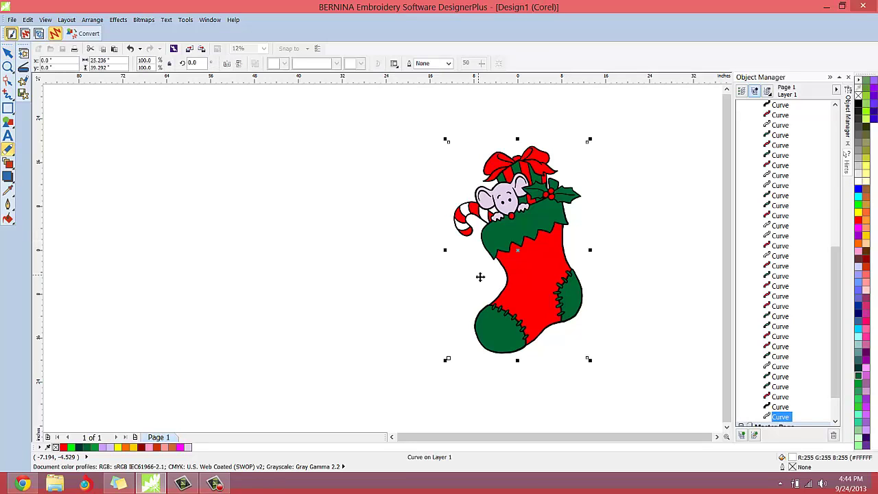
click(858, 267)
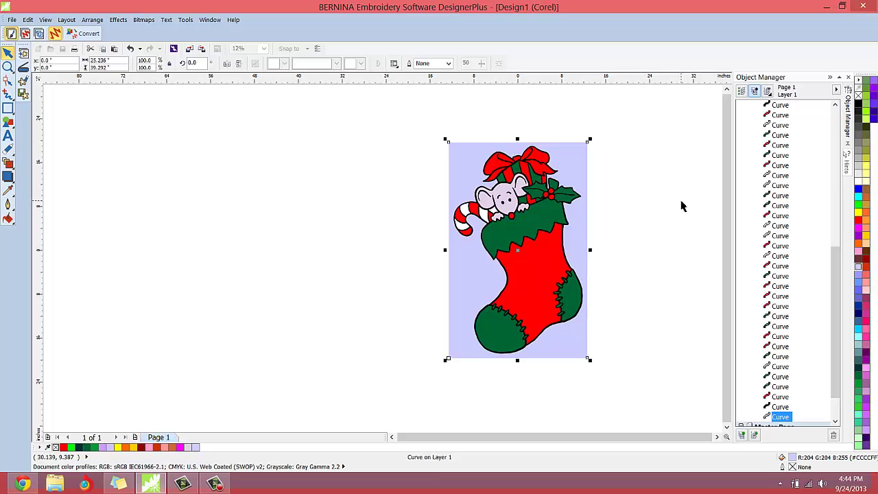
key(Delete)
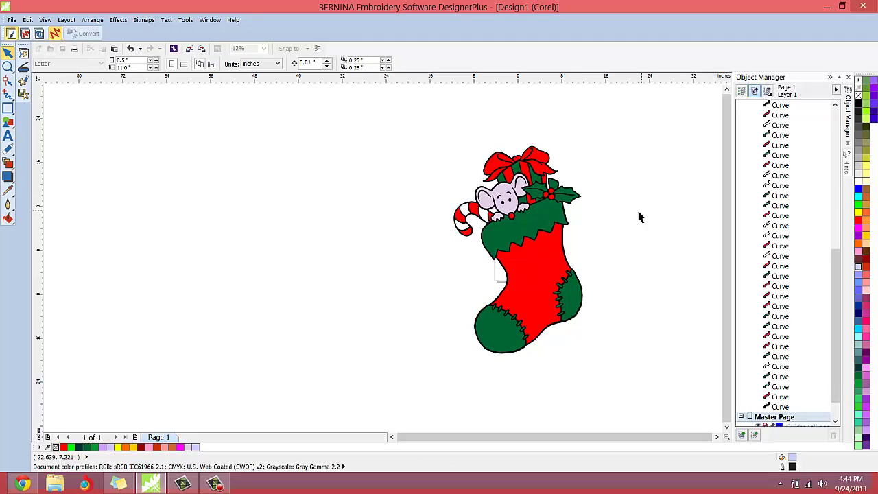
Scale the whole stocking drawing down and move it onto the Letter page
drag(401, 117, 635, 396)
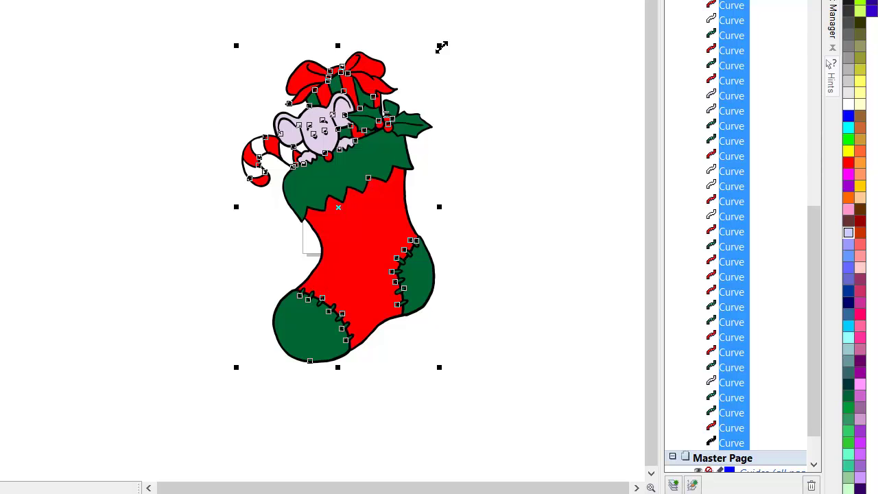
drag(441, 47, 323, 274)
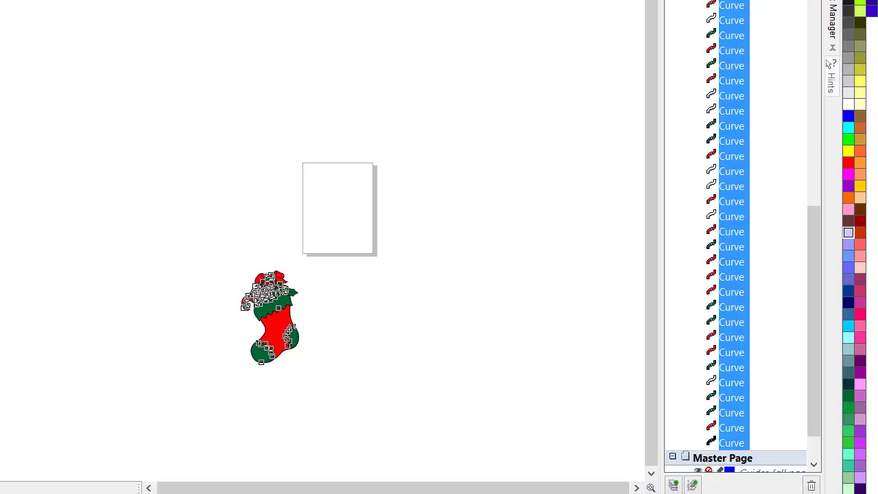
click(208, 275)
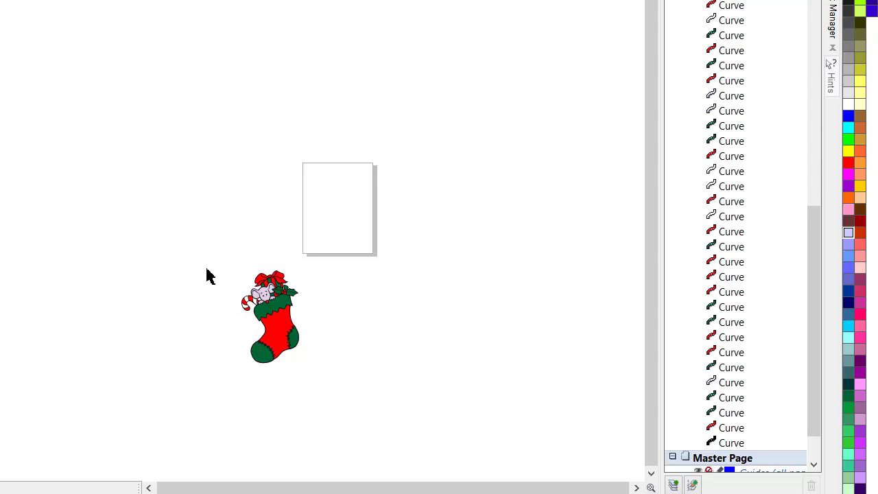
drag(204, 249, 346, 371)
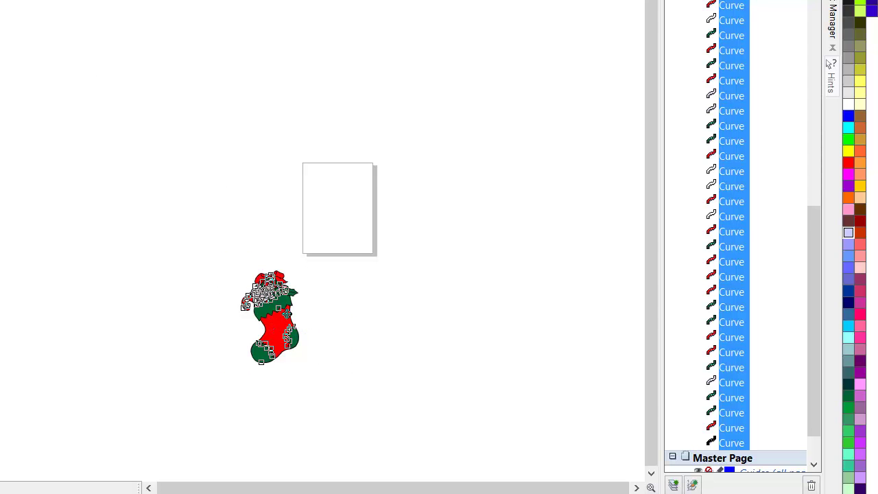
drag(287, 314, 337, 226)
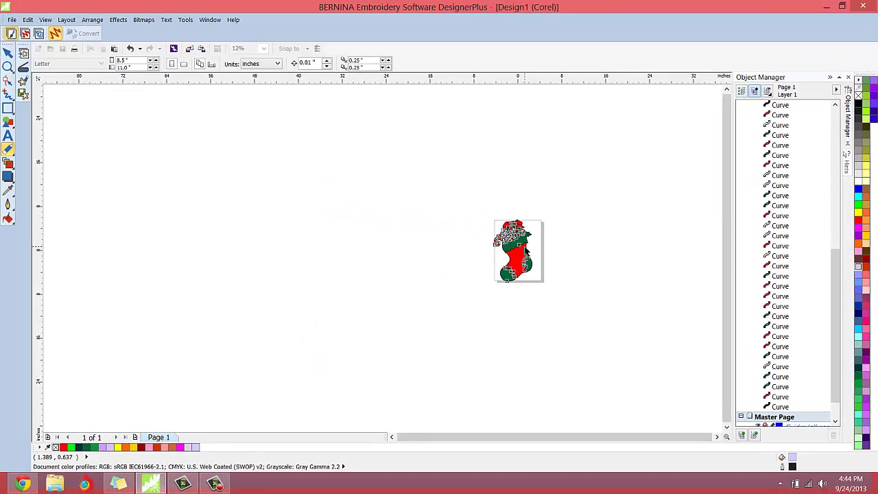
scroll(526, 253, up, 4)
drag(352, 119, 631, 417)
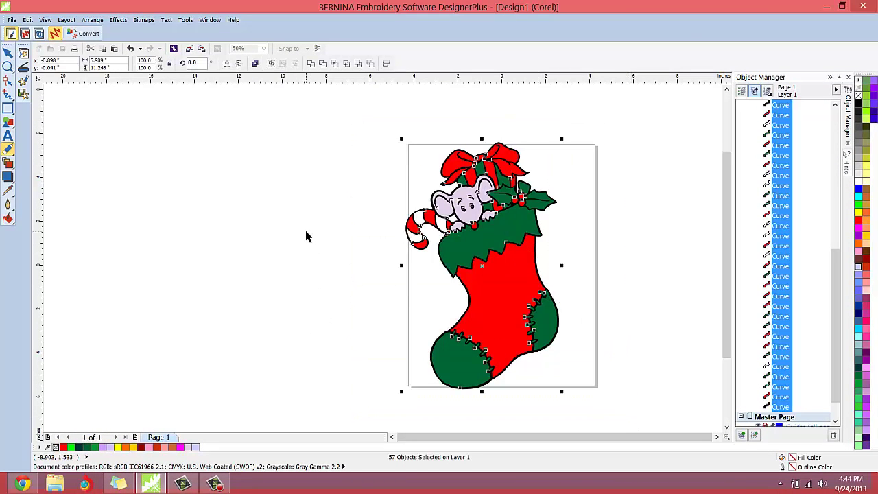
Convert the selected stocking curves into embroidery with the Convert toolbar button
click(86, 34)
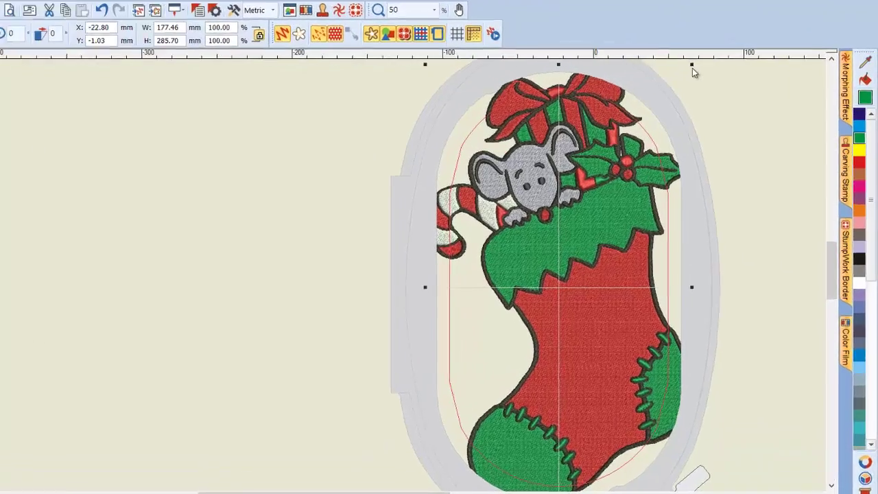
Scale the stitched stocking down by its corner handle to about 96.86% to fit the hoop
drag(692, 68, 660, 110)
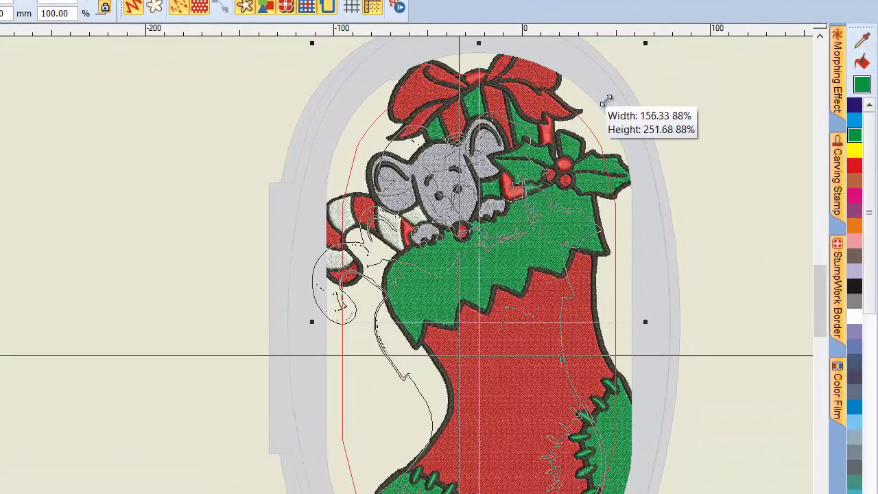
drag(606, 100, 613, 82)
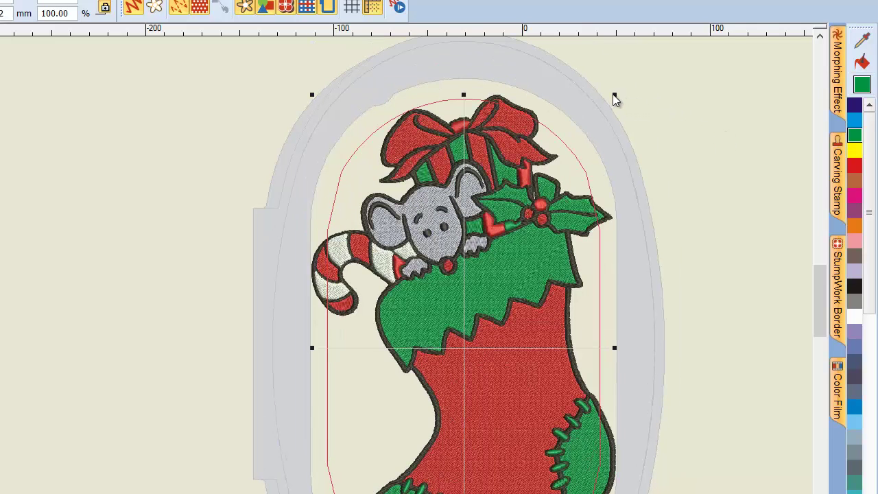
drag(615, 95, 587, 142)
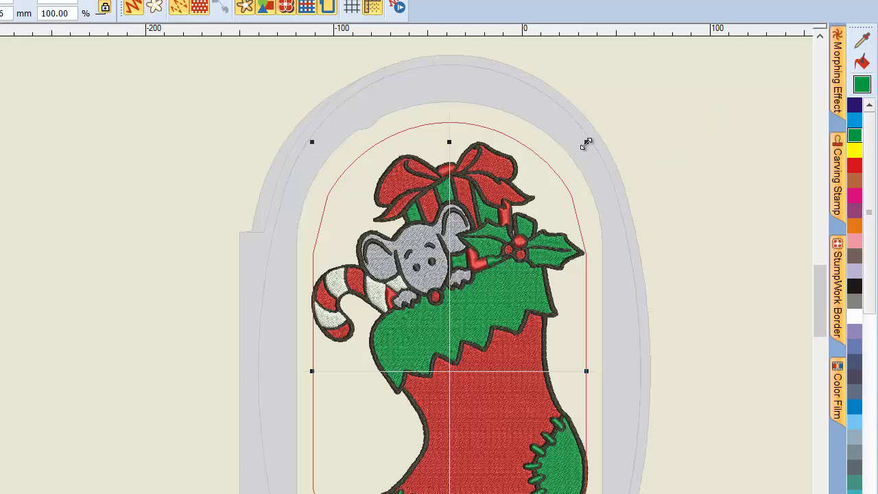
drag(585, 142, 580, 155)
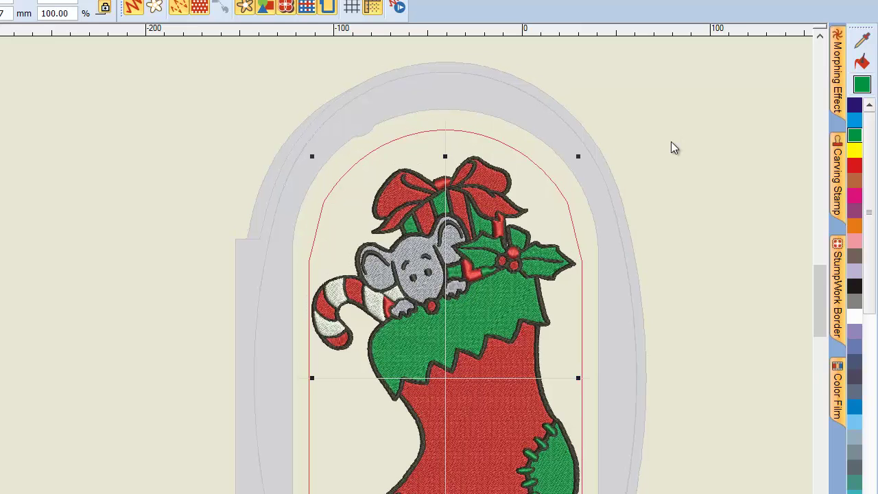
drag(818, 270, 818, 275)
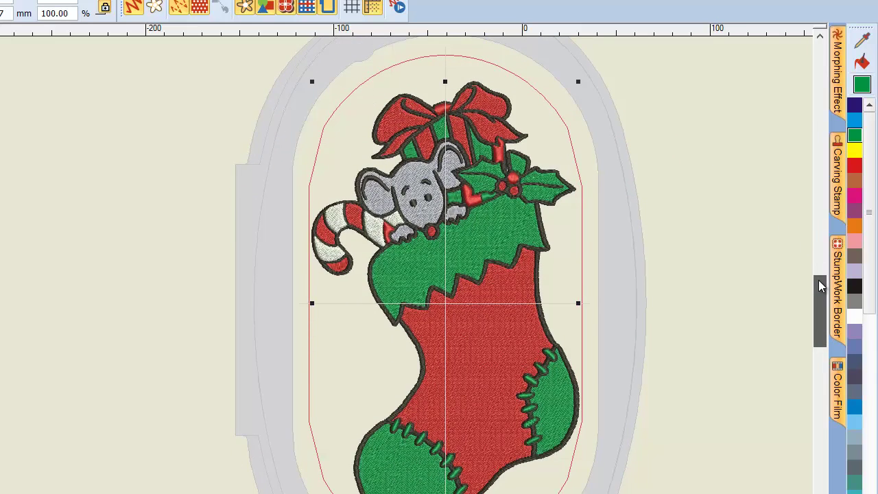
drag(821, 286, 819, 275)
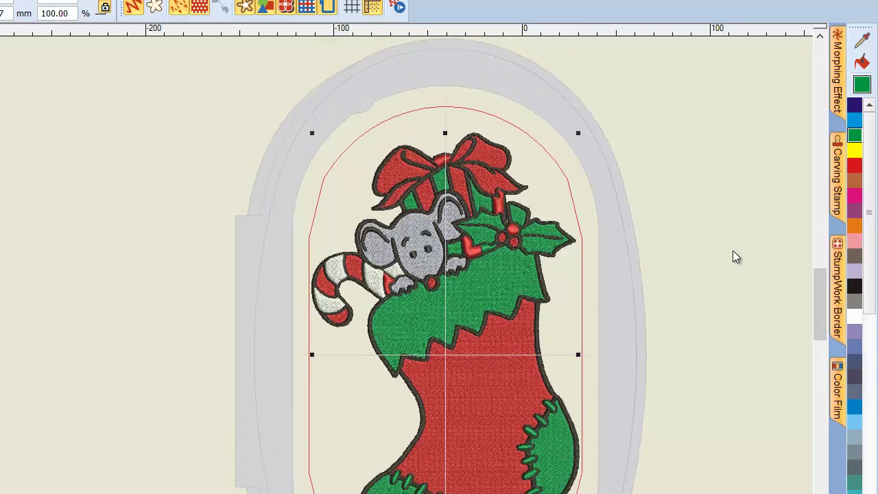